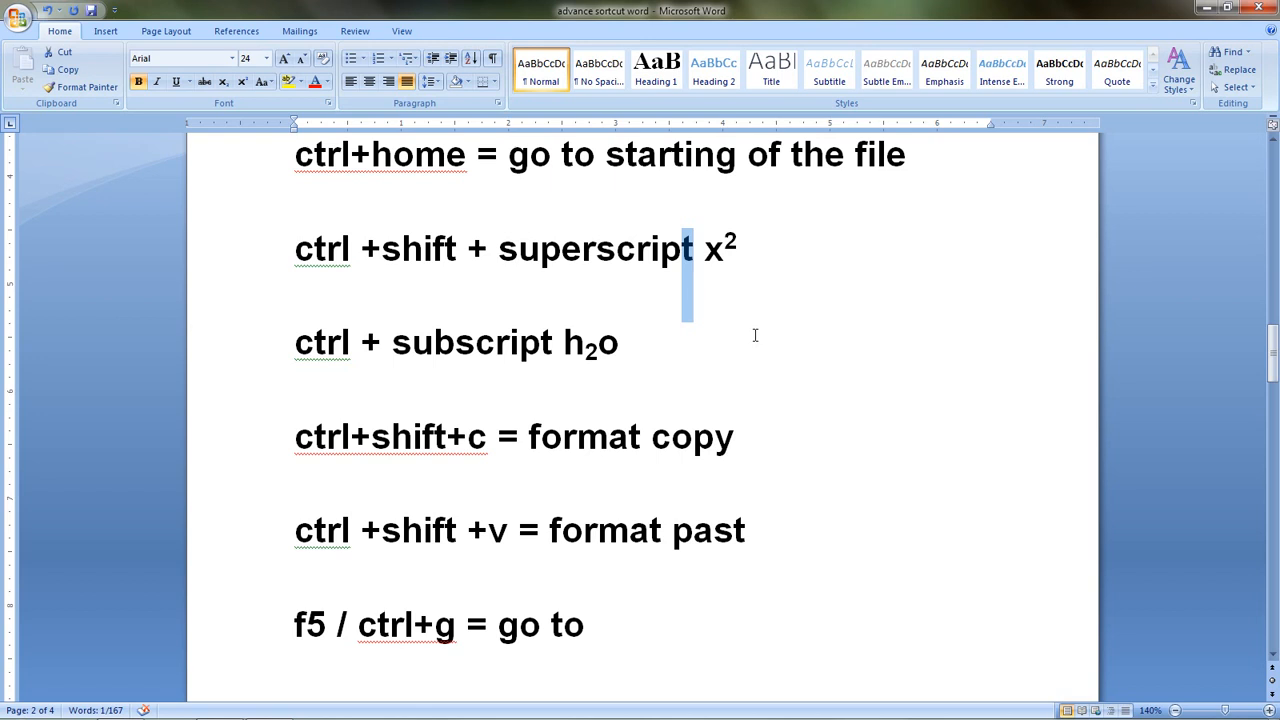
Format the final "t" of "superscript" as superscript and minimize the on-screen keyboard
{"action": "key", "text": "ctrl+shift+equal"}
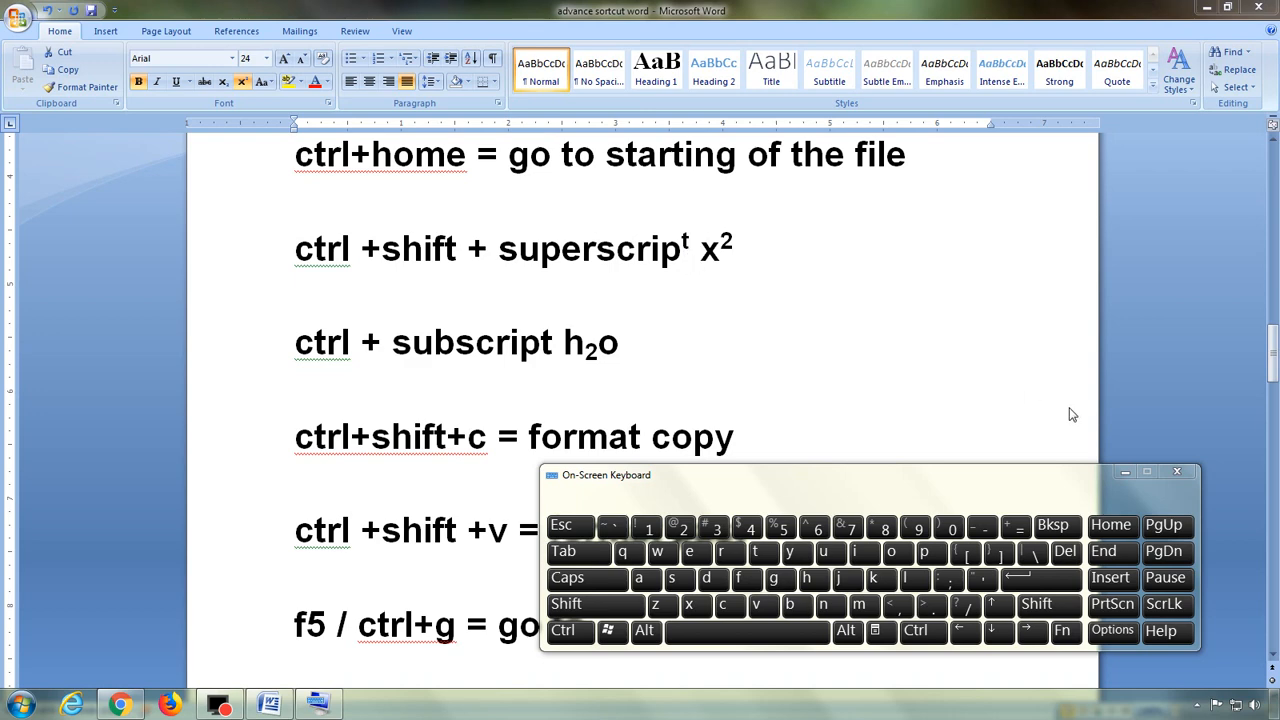
{"action": "left_click", "coordinate": [983, 382]}
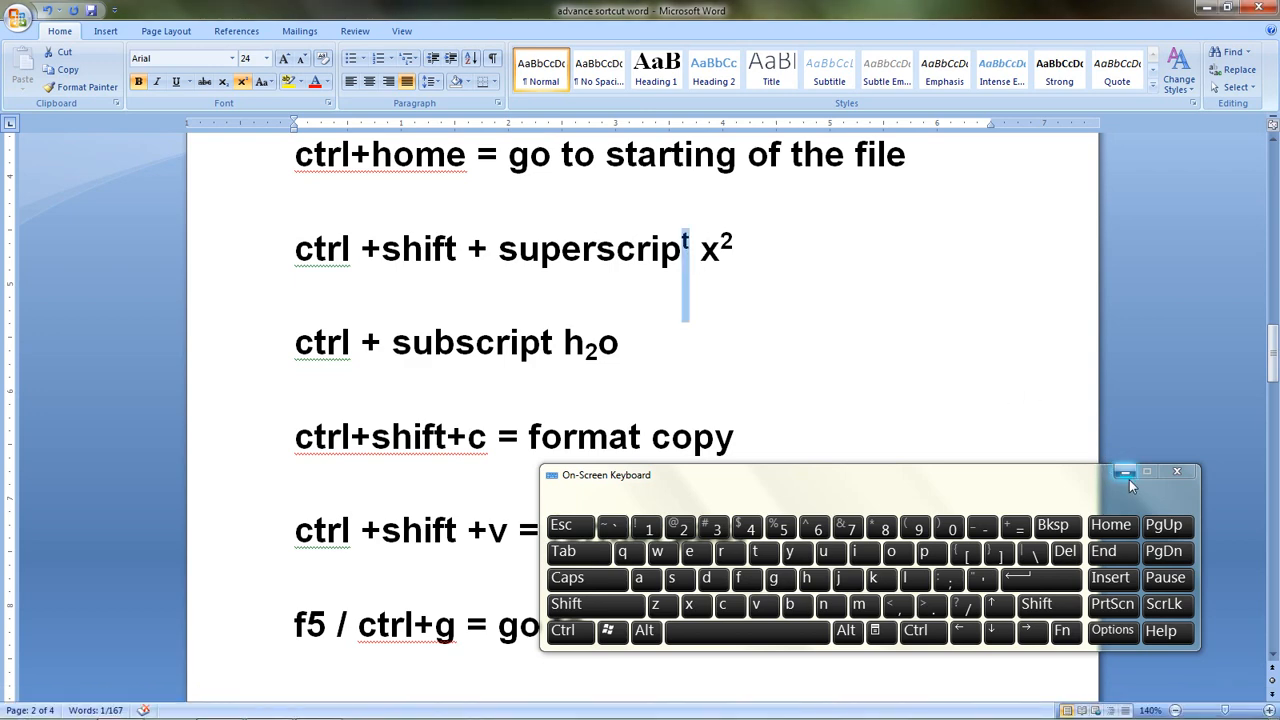
{"action": "left_click", "coordinate": [1125, 472]}
Format the final "t" of the word "subscript" as subscript
{"action": "left_click", "coordinate": [732, 340]}
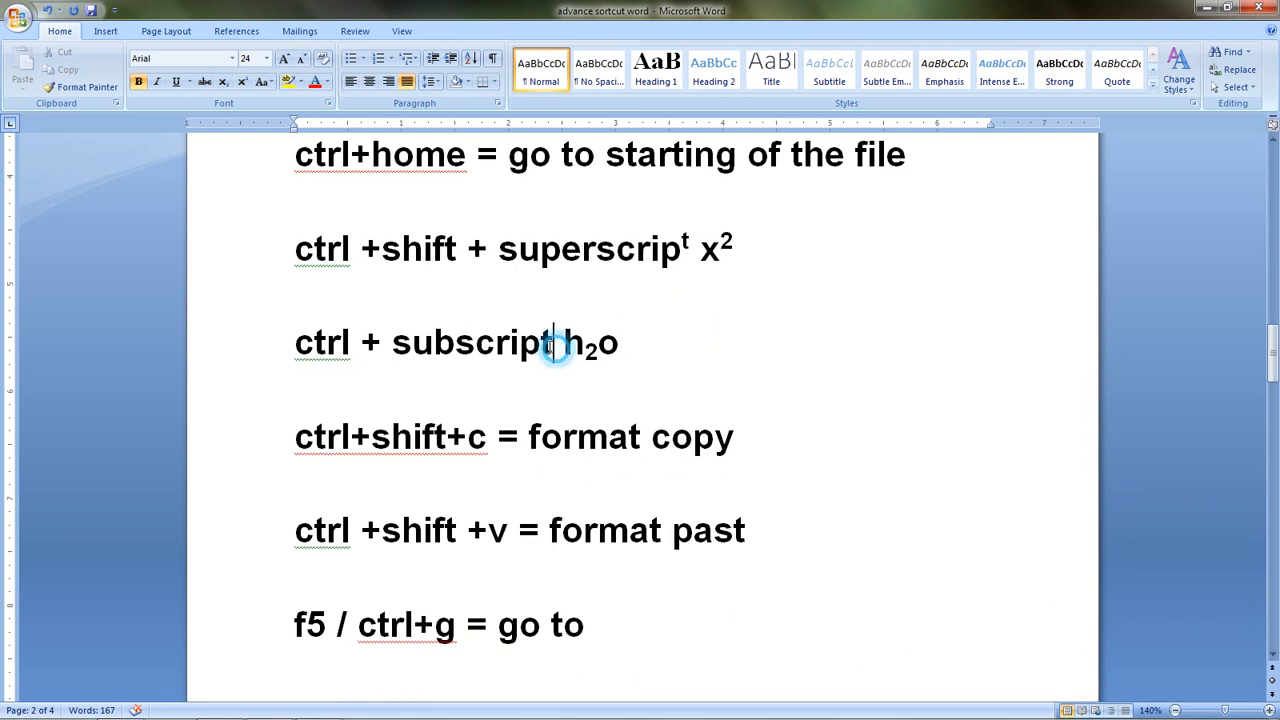
{"action": "left_click_drag", "start_coordinate": [540, 345], "coordinate": [545, 348]}
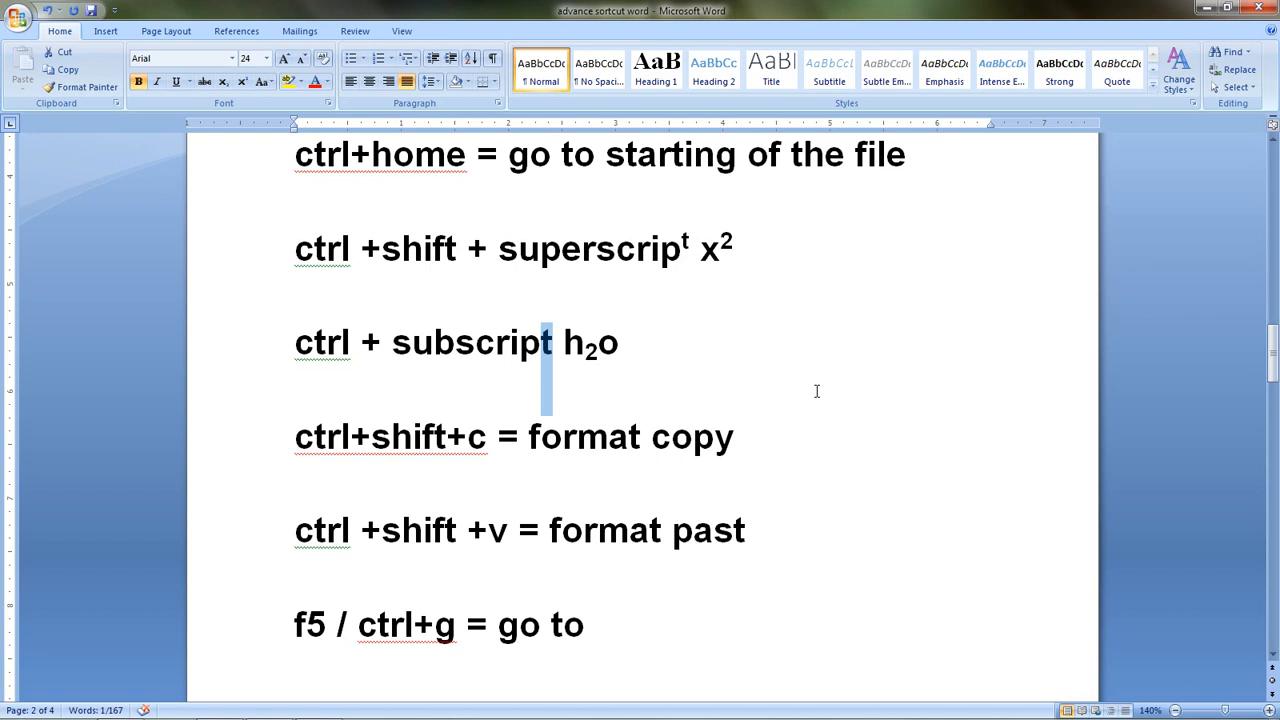
{"action": "key", "text": "ctrl+equal"}
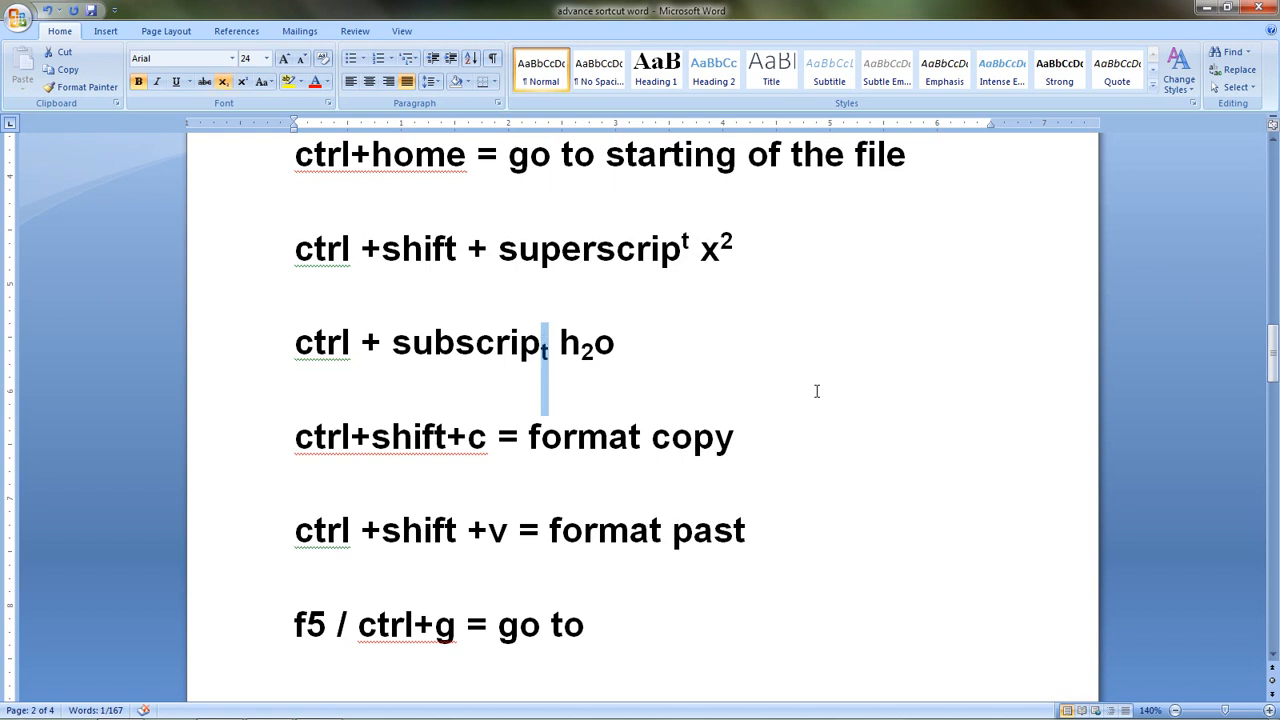
Make the word "copy" in the ctrl+shift+c line red, underlined and italic
{"action": "scroll", "coordinate": [667, 272], "scroll_direction": "down", "scroll_amount": 1}
{"action": "left_click", "coordinate": [656, 286]}
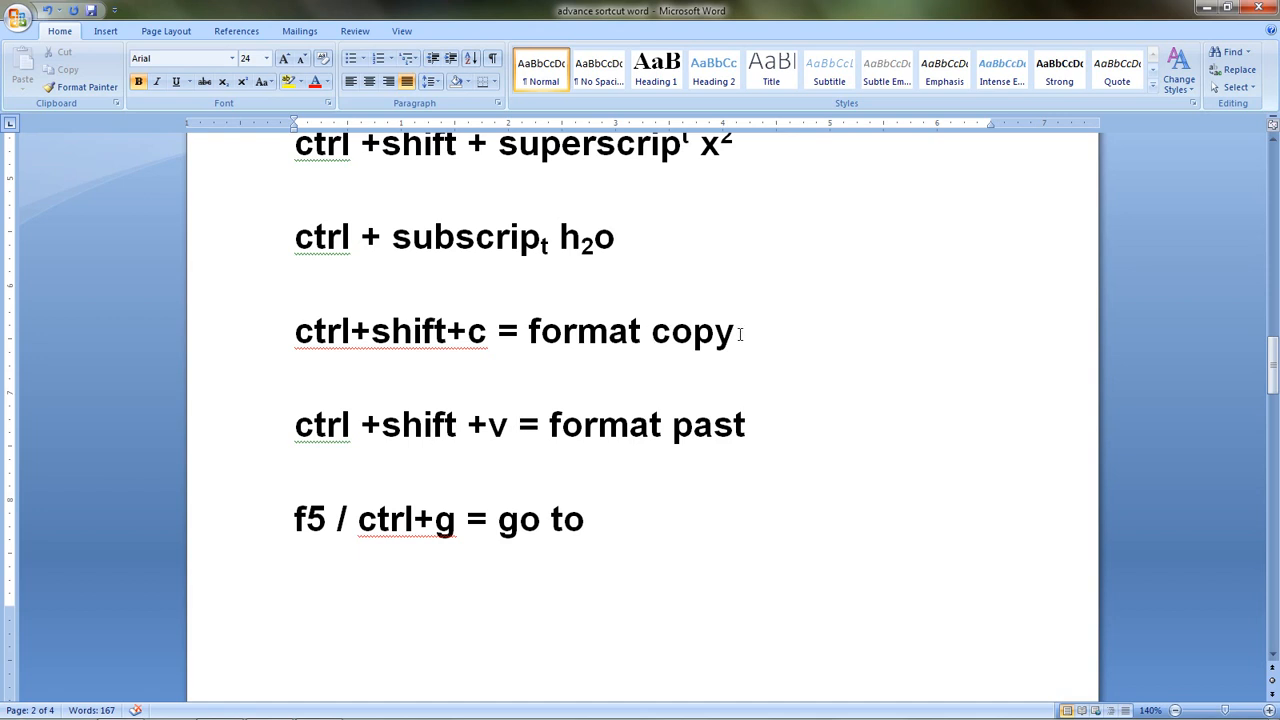
{"action": "left_click_drag", "start_coordinate": [740, 334], "coordinate": [656, 340]}
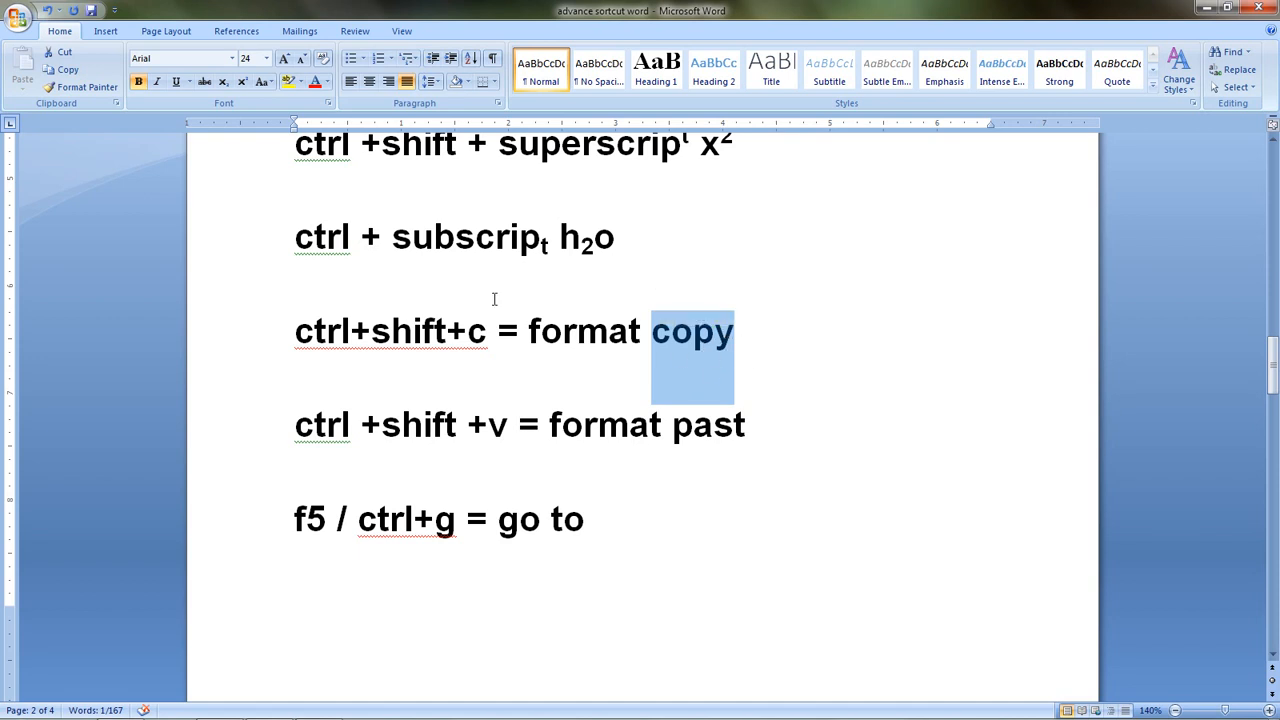
{"action": "left_click", "coordinate": [316, 82]}
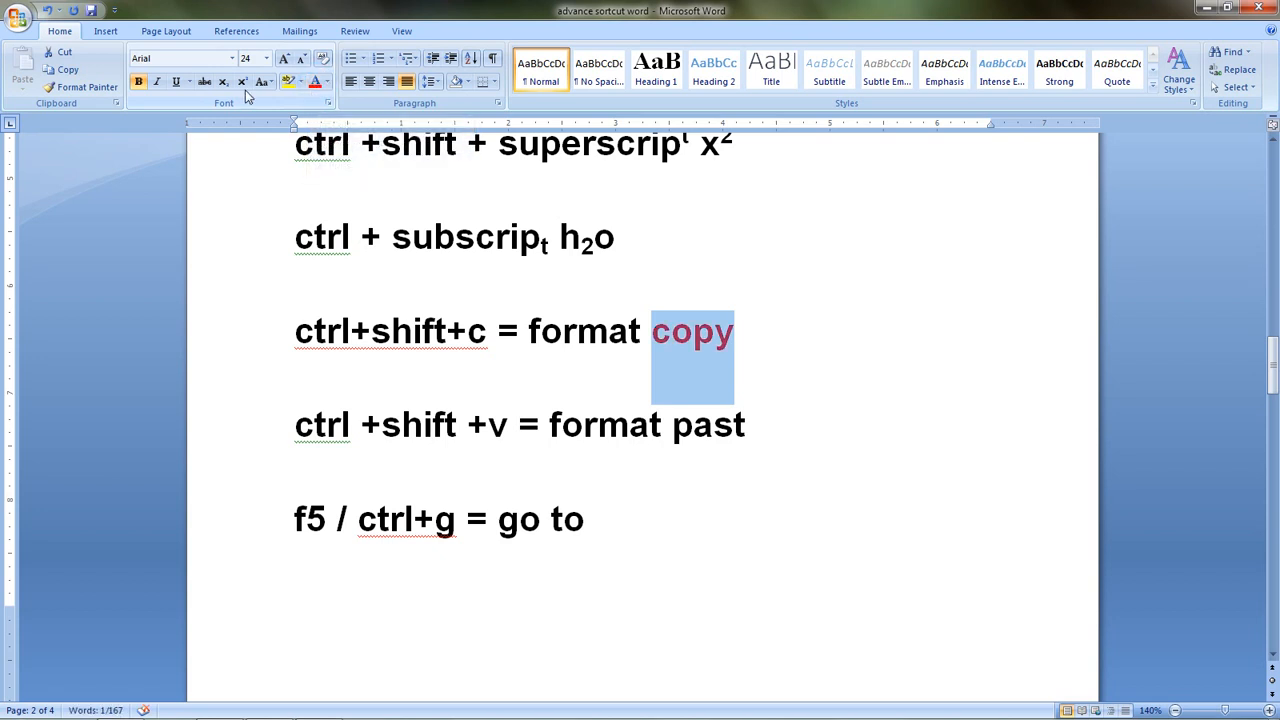
{"action": "left_click", "coordinate": [176, 84]}
{"action": "left_click", "coordinate": [157, 83]}
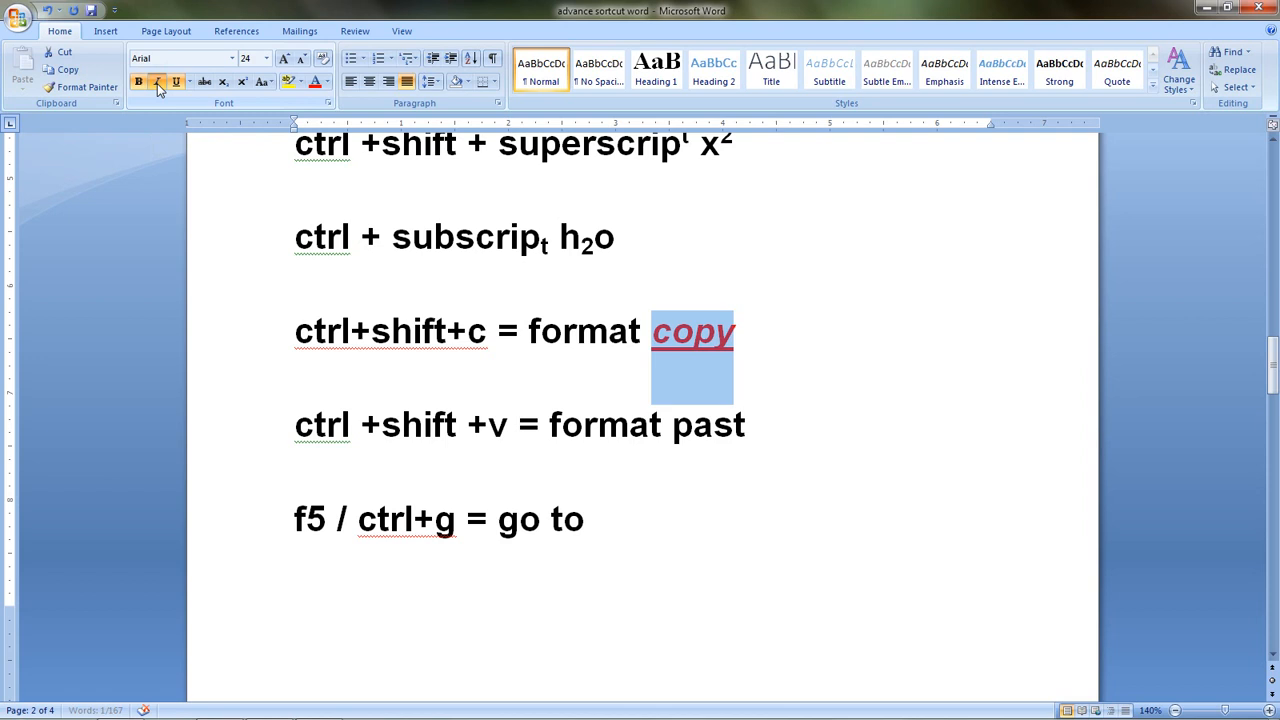
{"action": "left_click", "coordinate": [754, 362]}
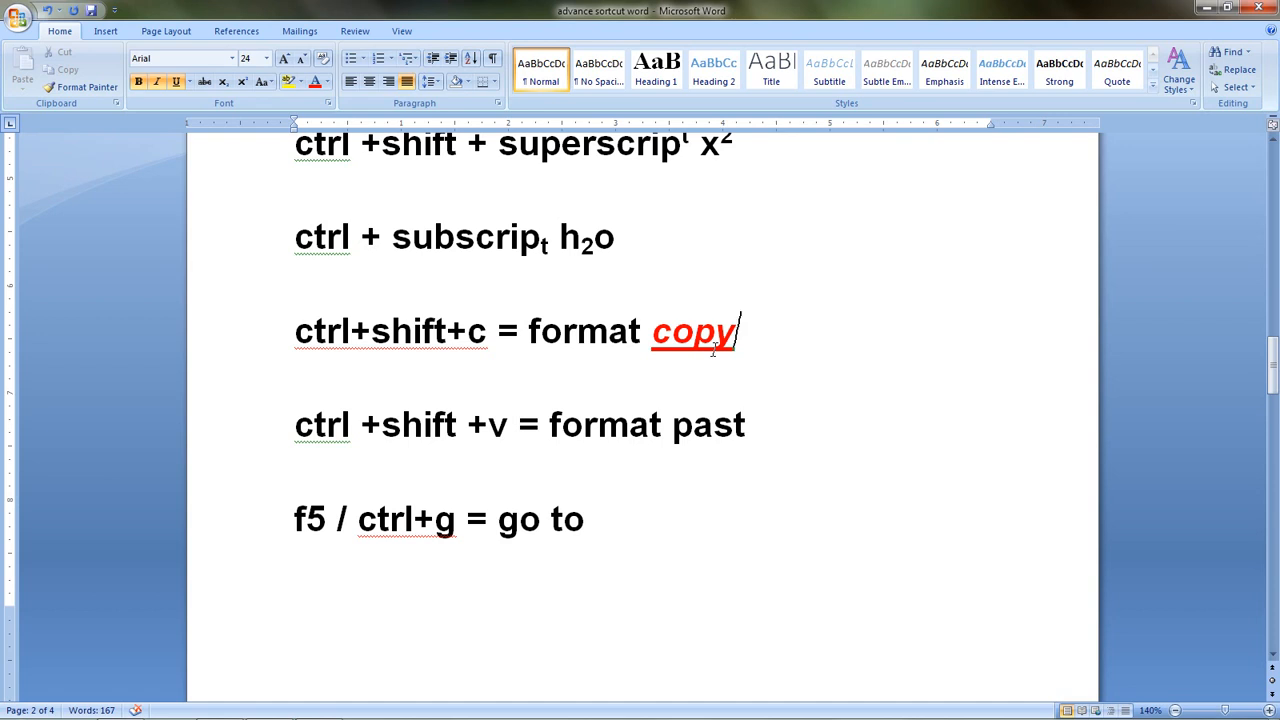
Copy the formatting of the red word "copy" and apply it to "past" in the ctrl +shift +v line
{"action": "left_click_drag", "start_coordinate": [693, 338], "coordinate": [666, 345]}
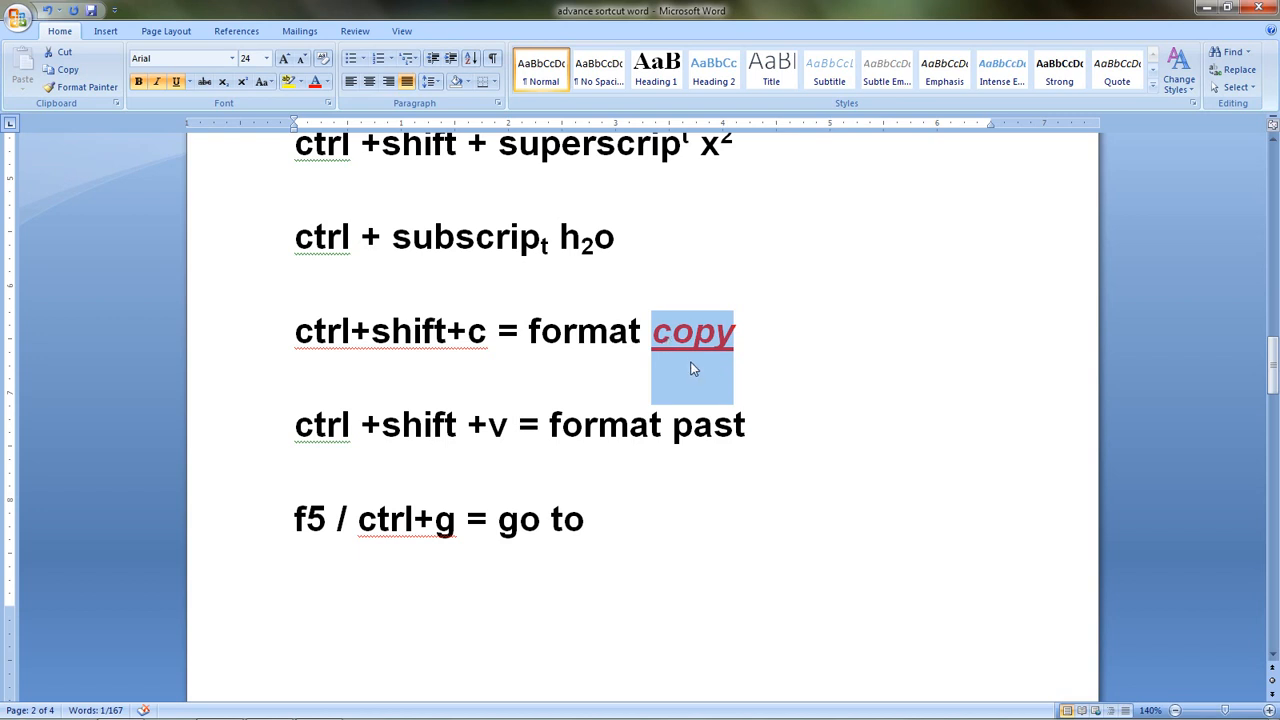
{"action": "left_click", "coordinate": [830, 435]}
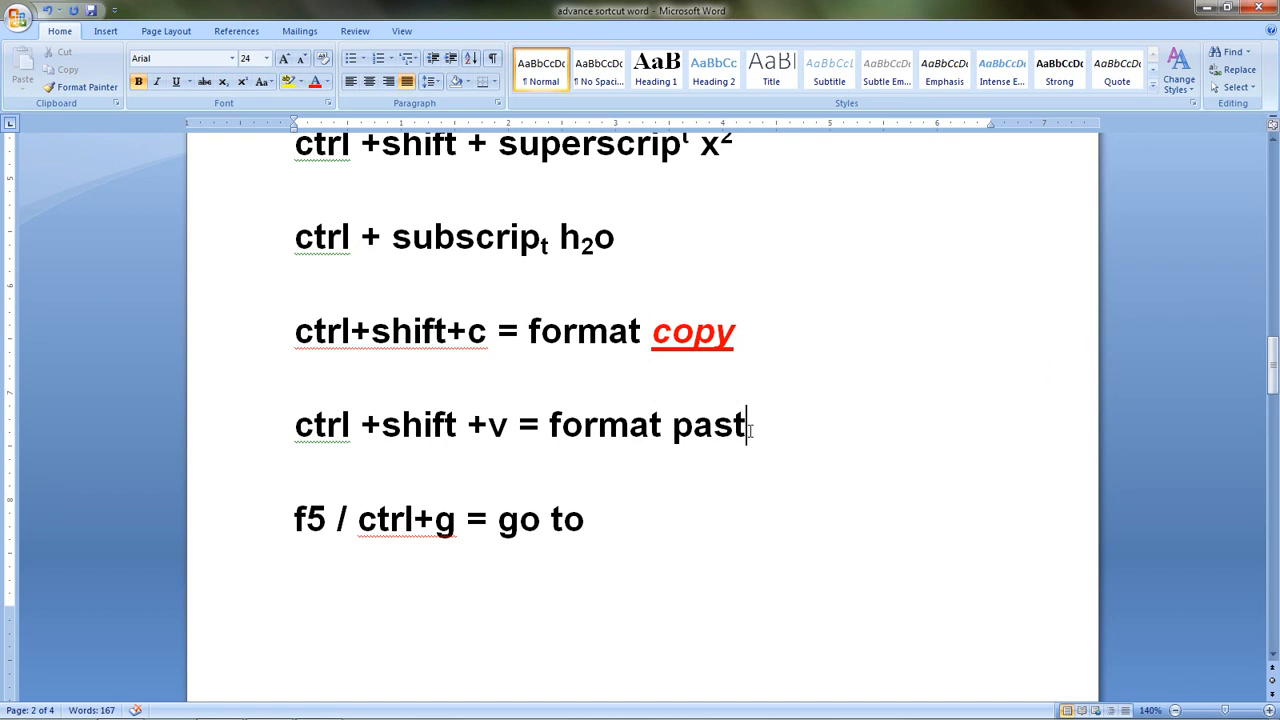
{"action": "left_click_drag", "start_coordinate": [750, 430], "coordinate": [672, 430]}
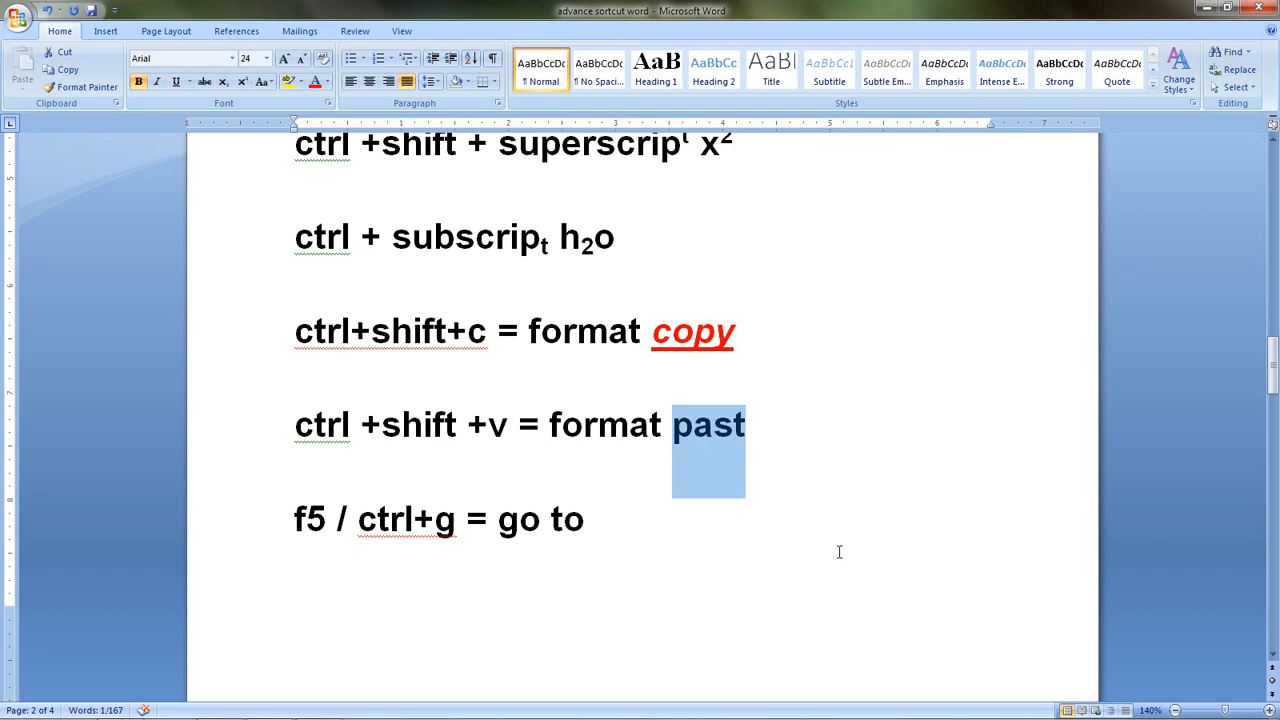
{"action": "key", "text": "ctrl+shift+v"}
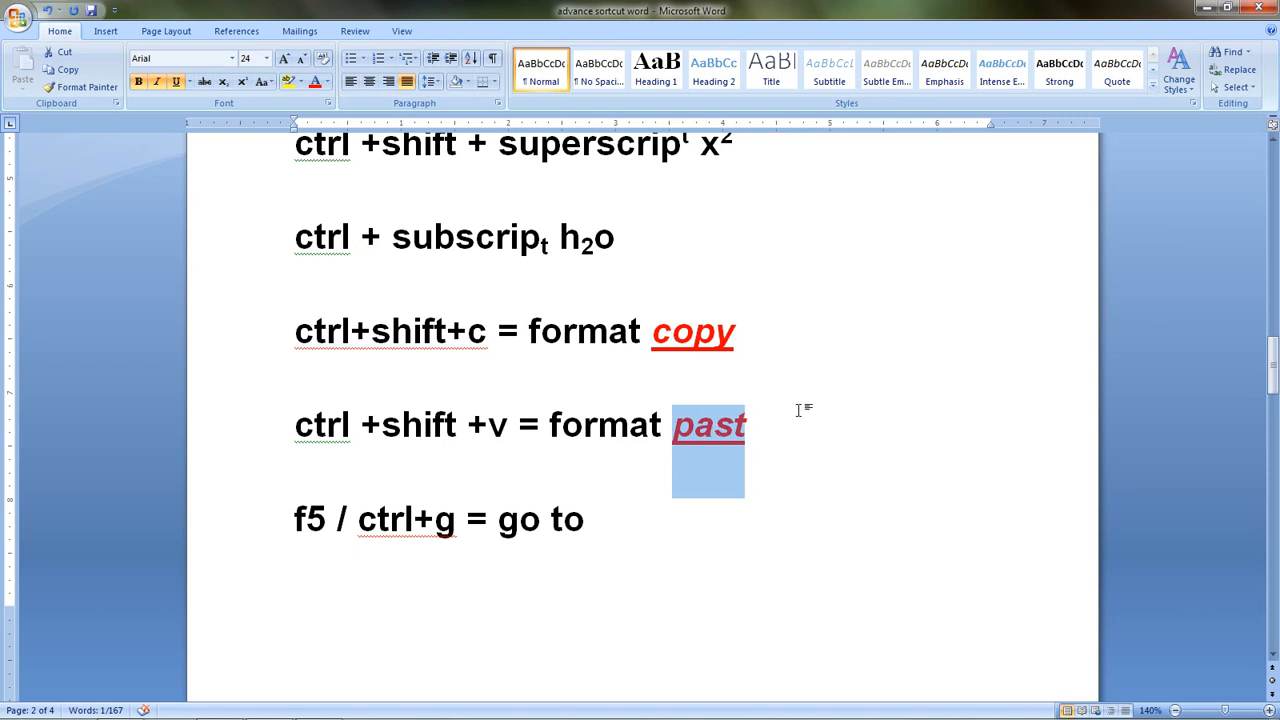
Place the cursor after "go to" in the f5 / ctrl+g line and view the Go To dialog twice, closing it each time
{"action": "scroll", "coordinate": [800, 410], "scroll_direction": "down", "scroll_amount": 3}
{"action": "left_click", "coordinate": [690, 368]}
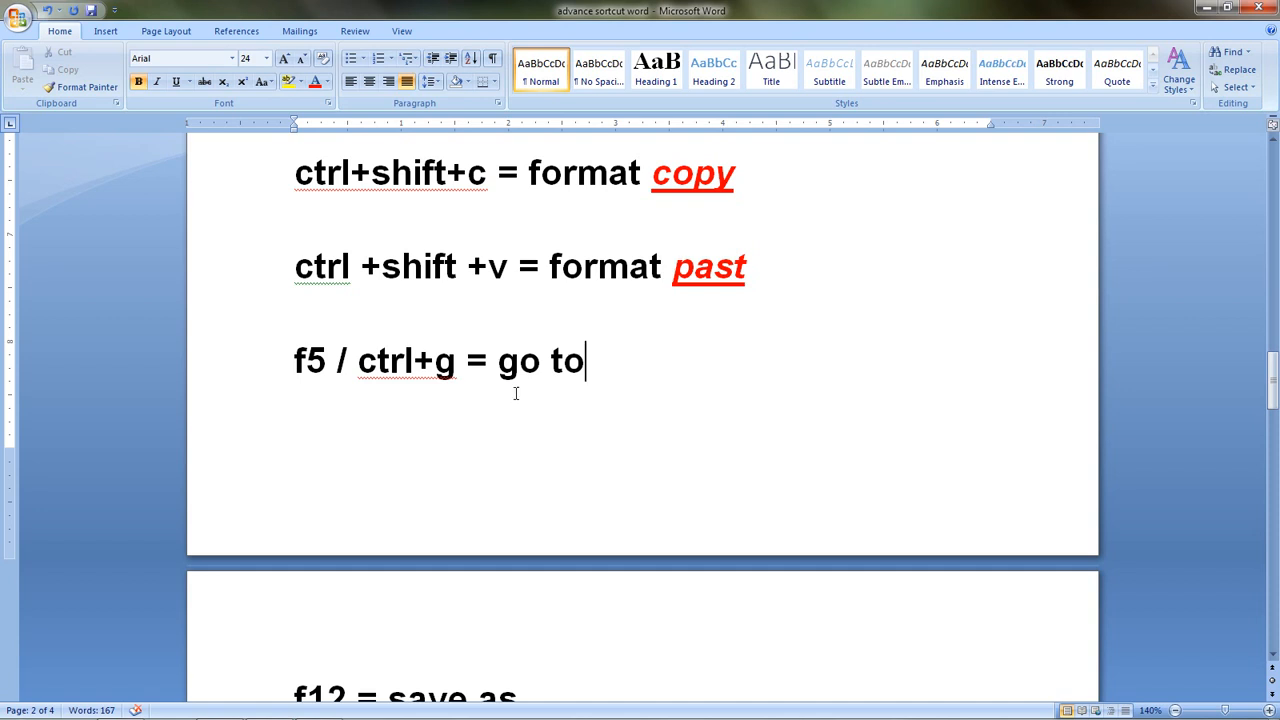
{"action": "key", "text": "ctrl+g"}
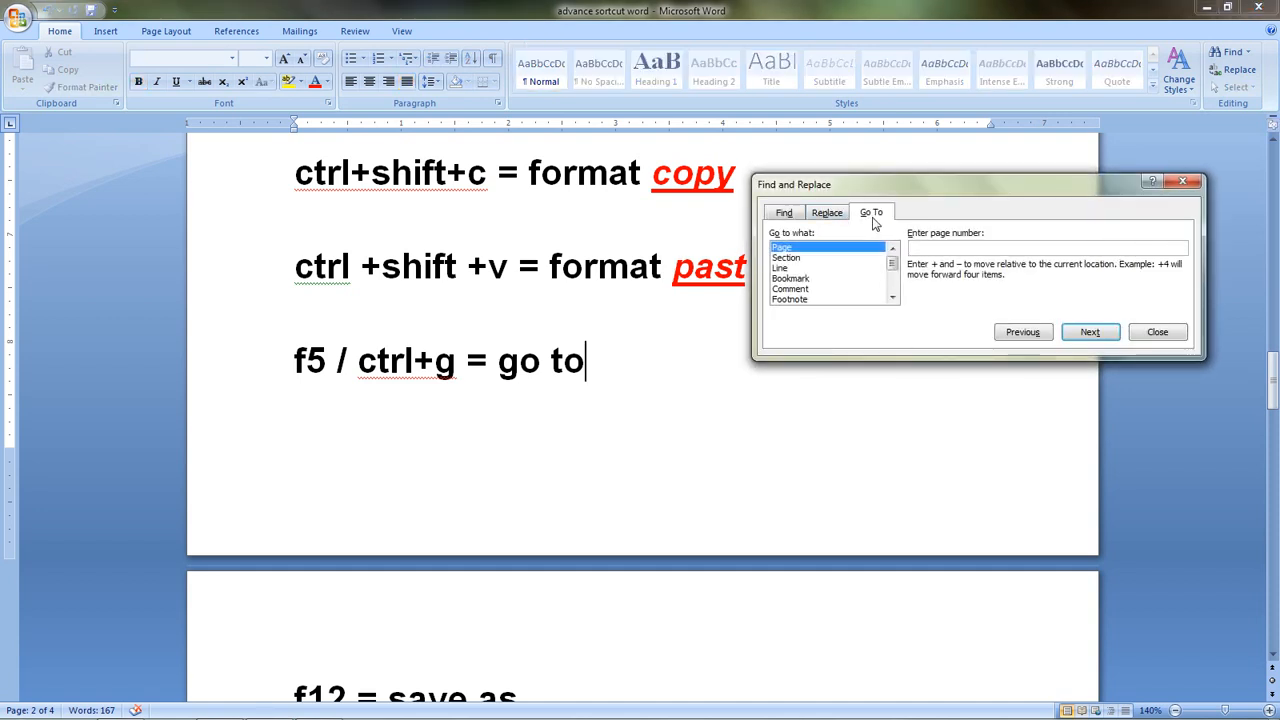
{"action": "left_click", "coordinate": [1180, 183]}
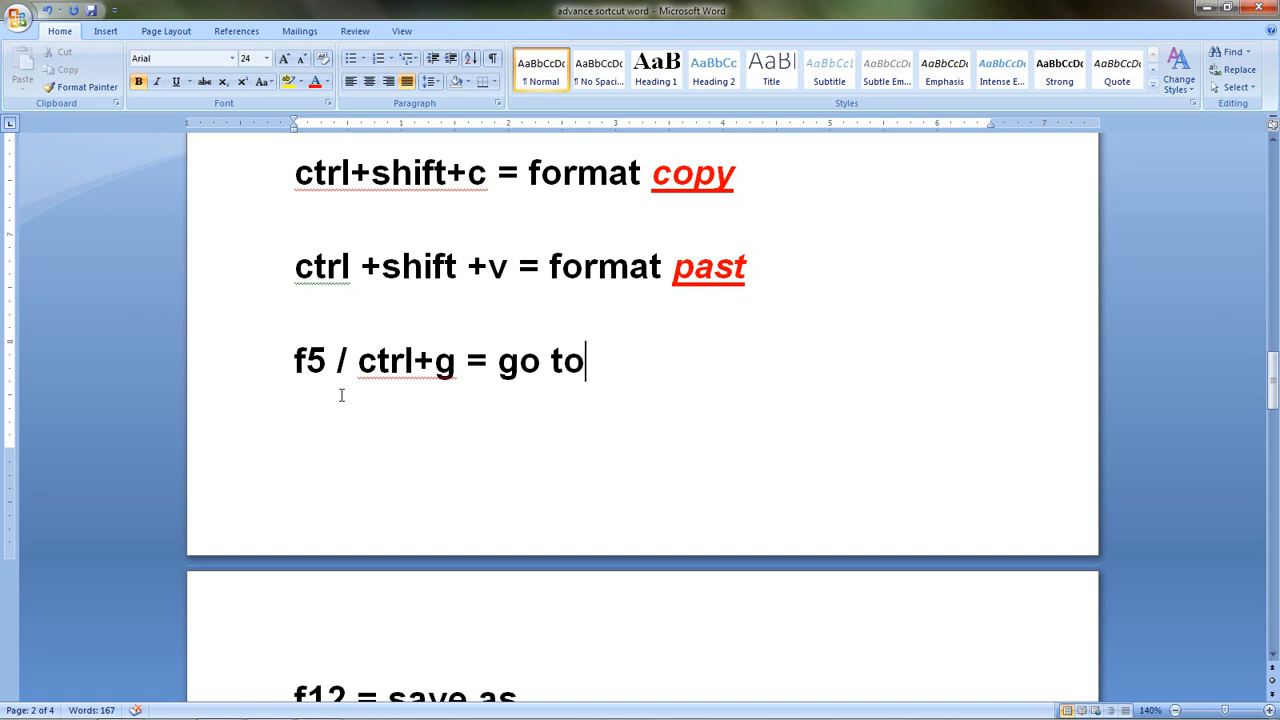
{"action": "key", "text": "ctrl+g"}
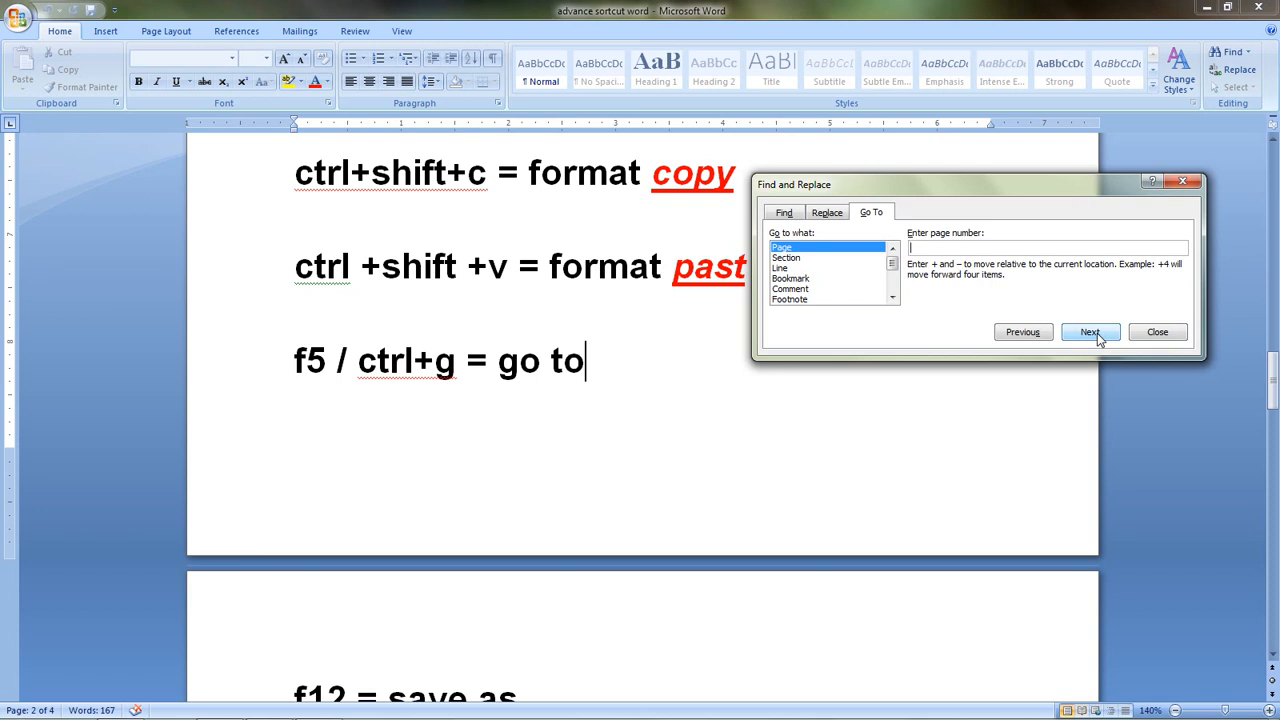
{"action": "left_click", "coordinate": [1183, 181]}
View the Save As dialog for the document and close it without saving
{"action": "scroll", "coordinate": [724, 269], "scroll_direction": "down", "scroll_amount": 2}
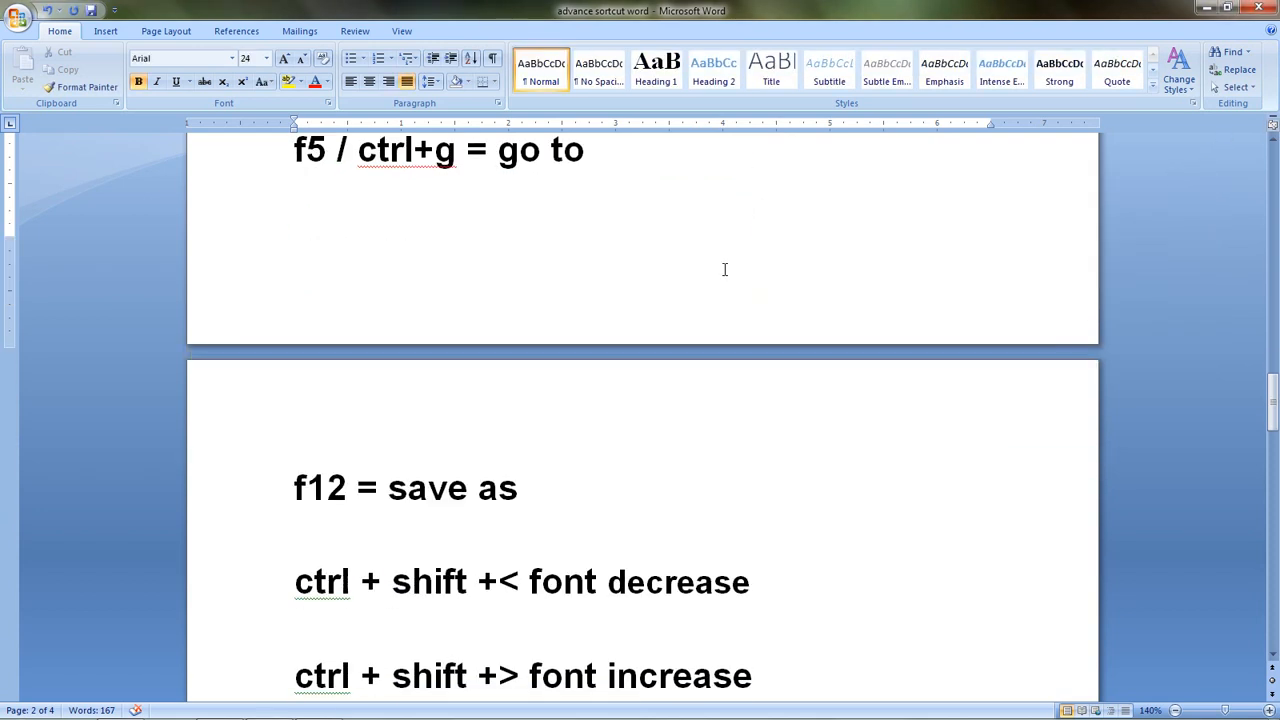
{"action": "scroll", "coordinate": [724, 269], "scroll_direction": "down", "scroll_amount": 2}
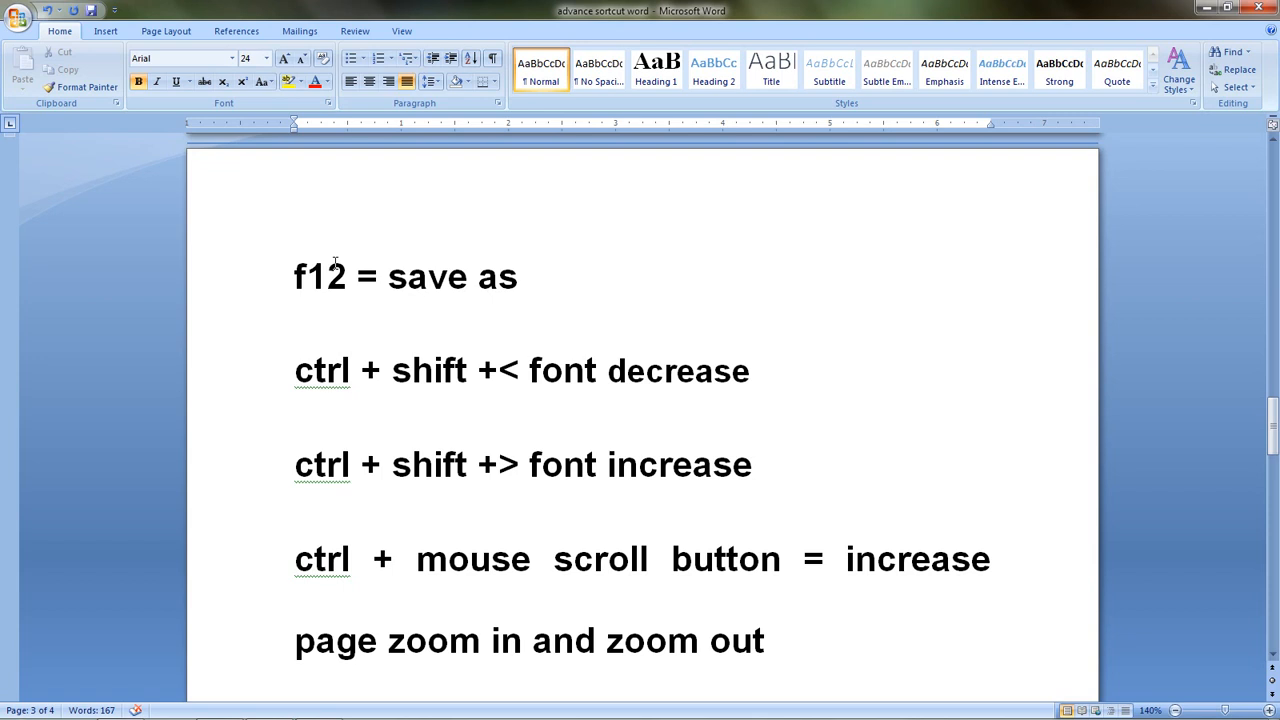
{"action": "key", "text": "F12"}
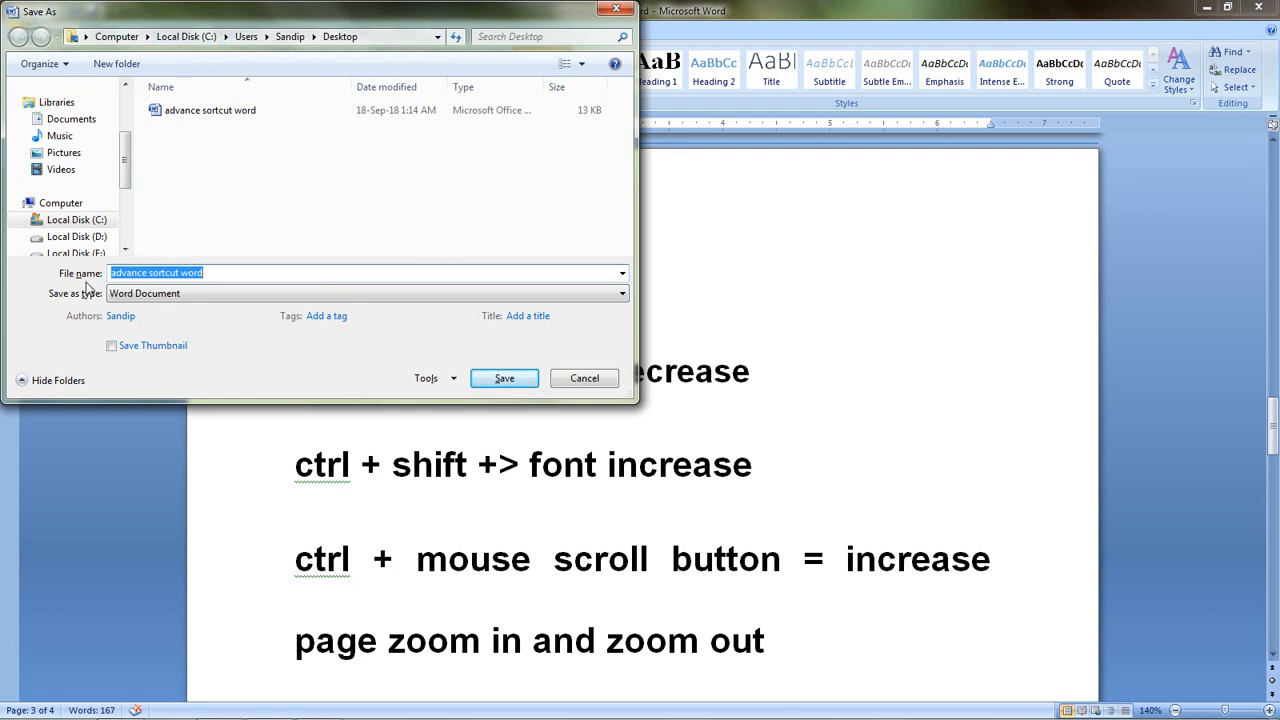
{"action": "left_click", "coordinate": [614, 11]}
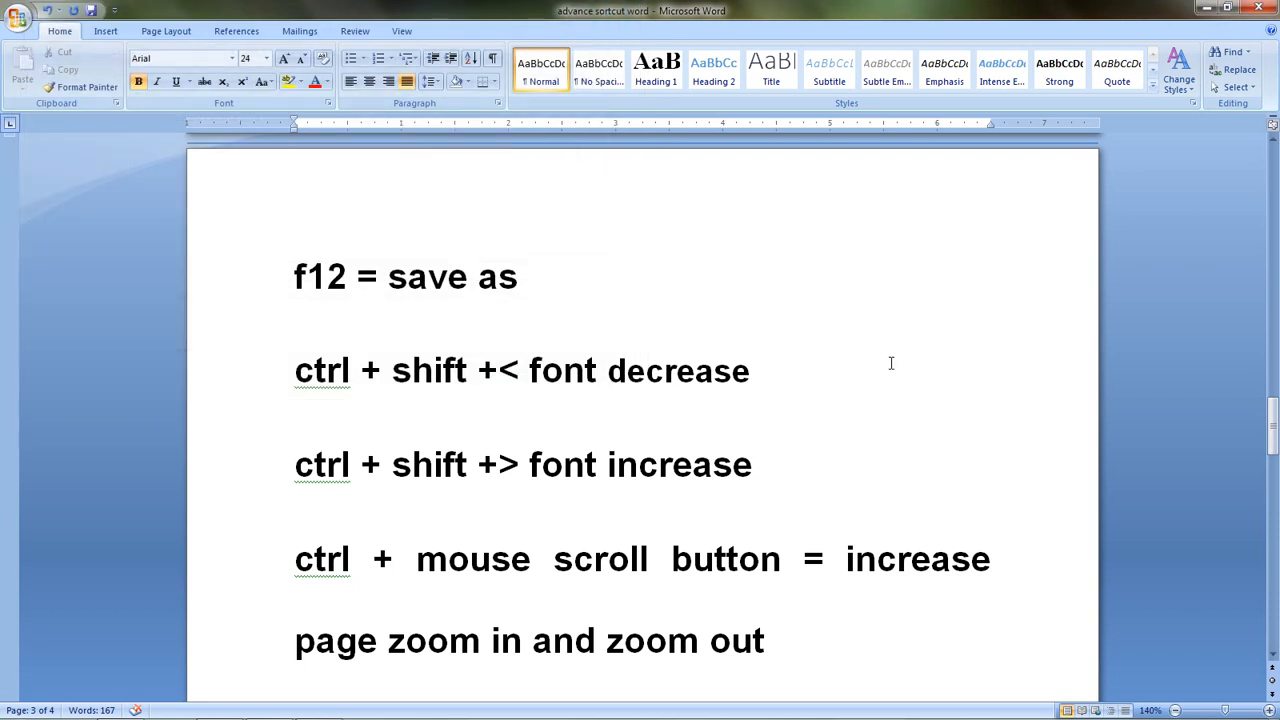
Decrease the size of the text "font decrease" by three increments
{"action": "scroll", "coordinate": [820, 340], "scroll_direction": "down", "scroll_amount": 2}
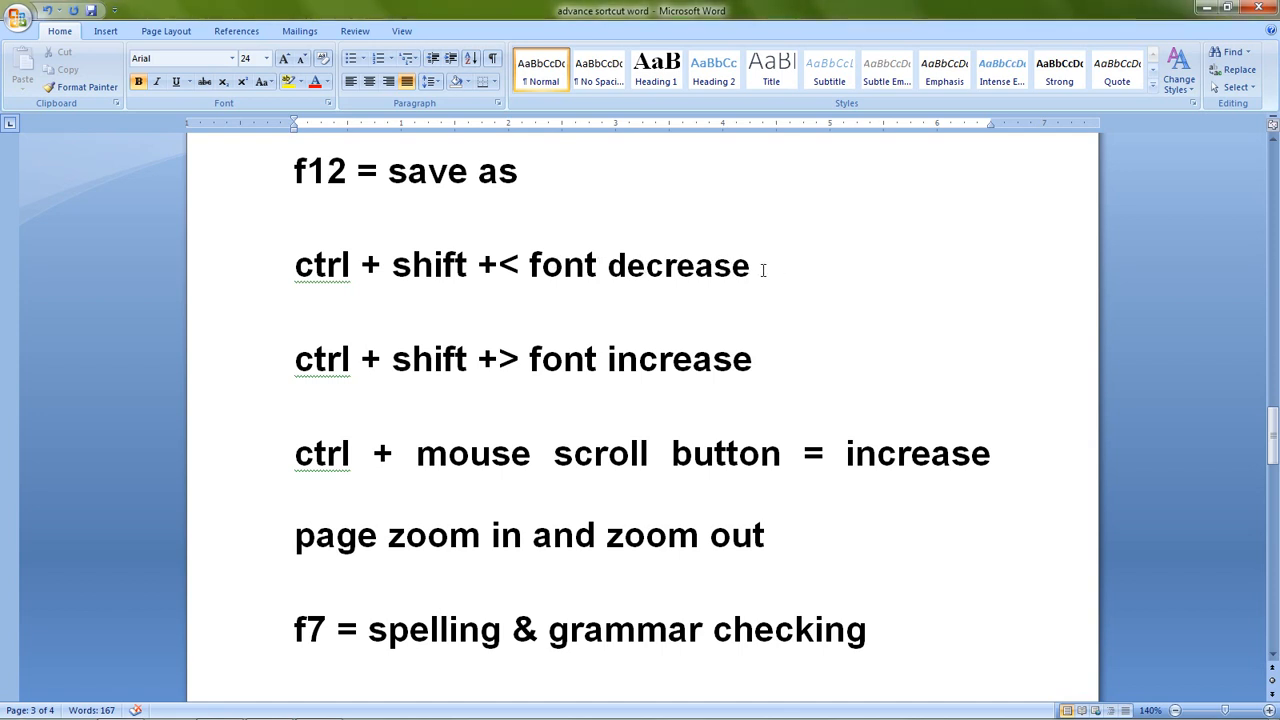
{"action": "left_click_drag", "start_coordinate": [763, 270], "coordinate": [557, 276]}
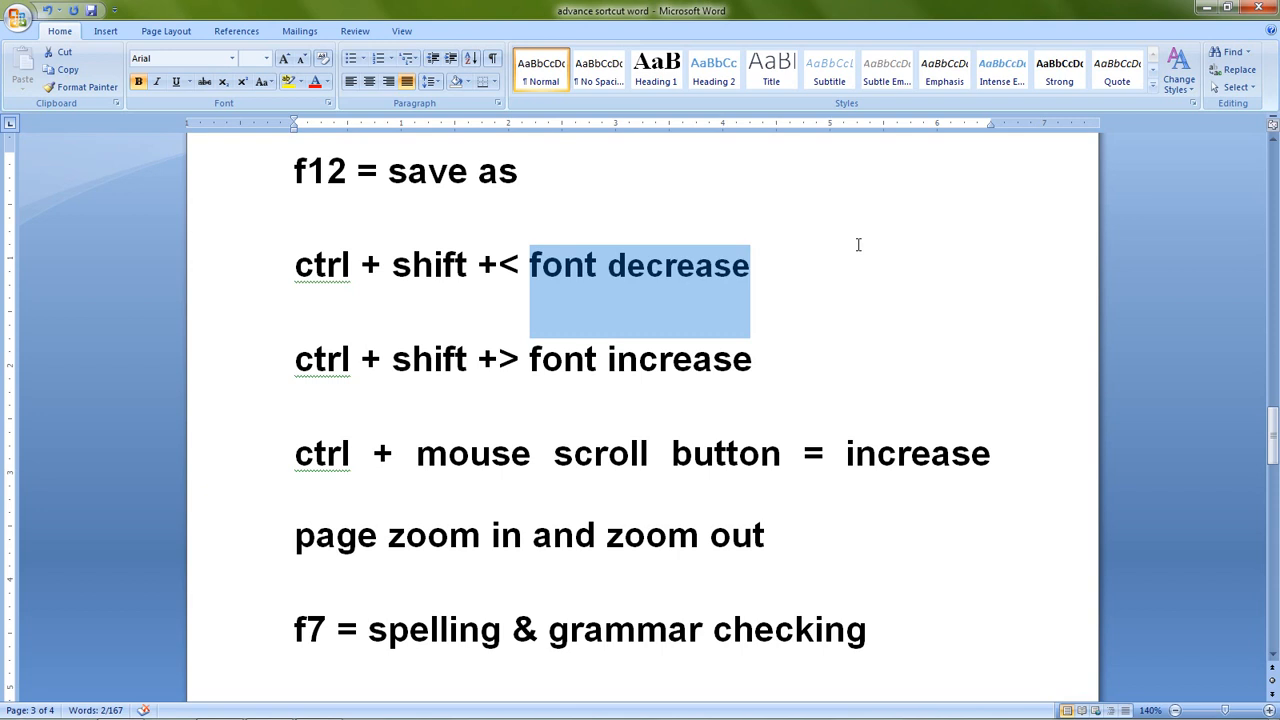
{"action": "key", "text": "ctrl+shift+comma"}
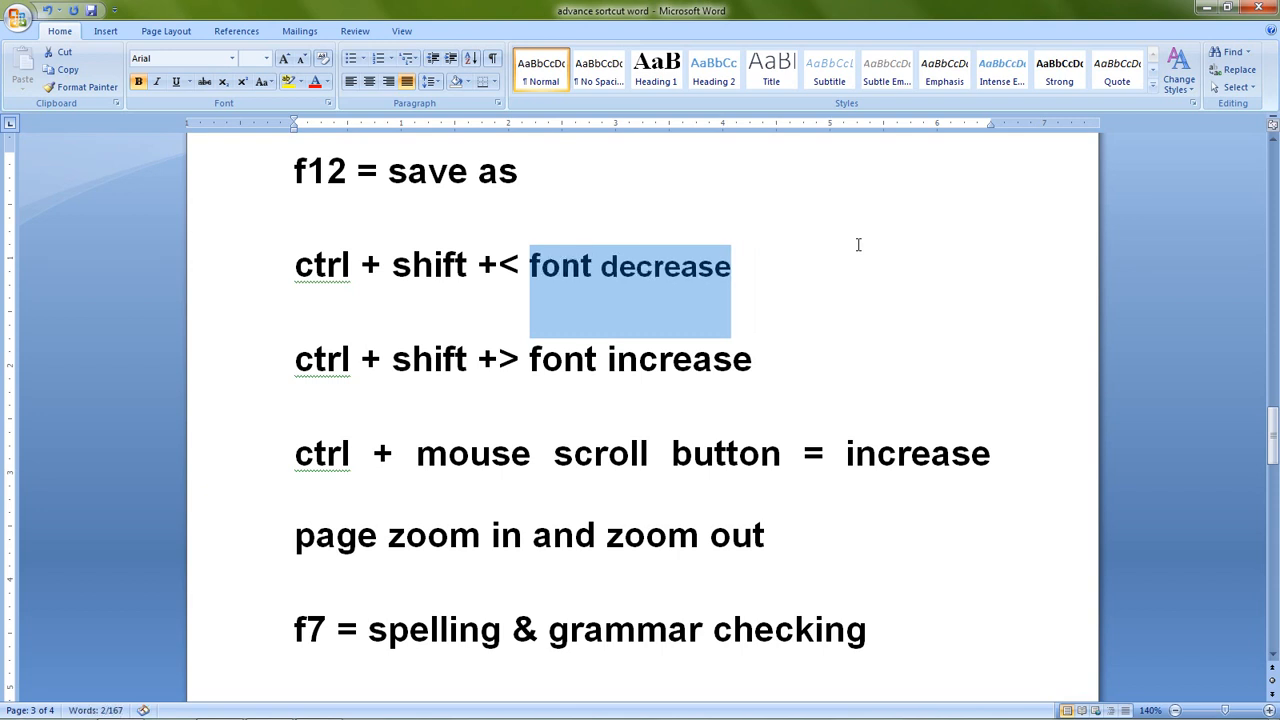
{"action": "key", "text": "ctrl+shift+comma"}
{"action": "key", "text": "ctrl+shift+comma"}
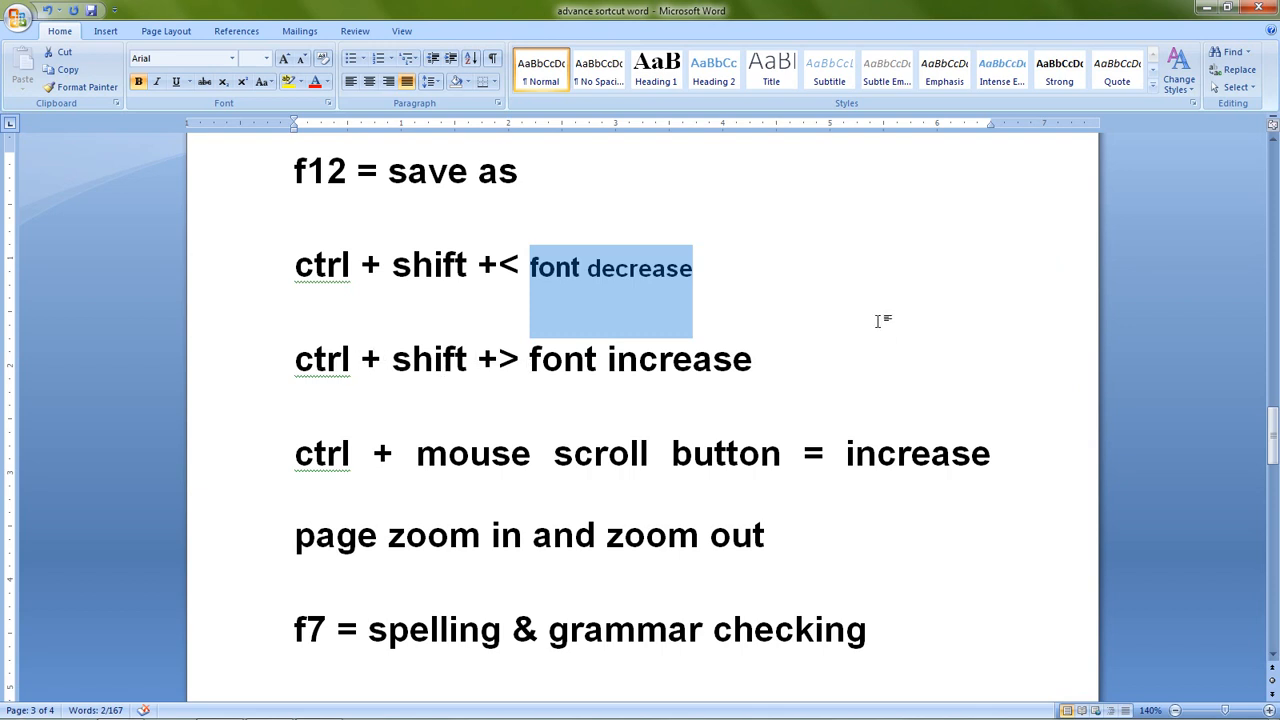
Increase the size of the text "font decrease" by four increments
{"action": "key", "text": "ctrl+shift+period"}
{"action": "key", "text": "ctrl+shift+period"}
{"action": "key", "text": "ctrl+shift+period"}
{"action": "key", "text": "ctrl+shift+period"}
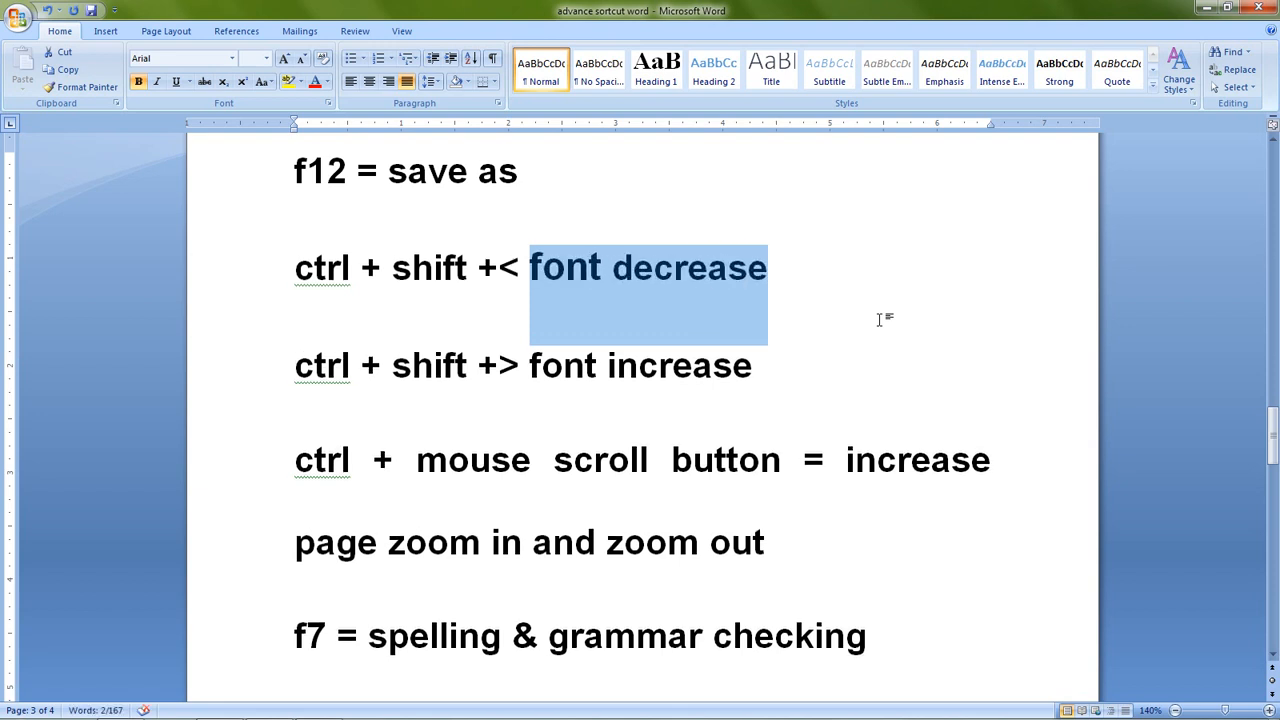
Decrease the size of the text "font decrease" by five increments
{"action": "key", "text": "ctrl+shift+comma"}
{"action": "key", "text": "ctrl+shift+comma"}
{"action": "key", "text": "ctrl+shift+comma"}
{"action": "key", "text": "ctrl+shift+comma"}
{"action": "key", "text": "ctrl+shift+comma"}
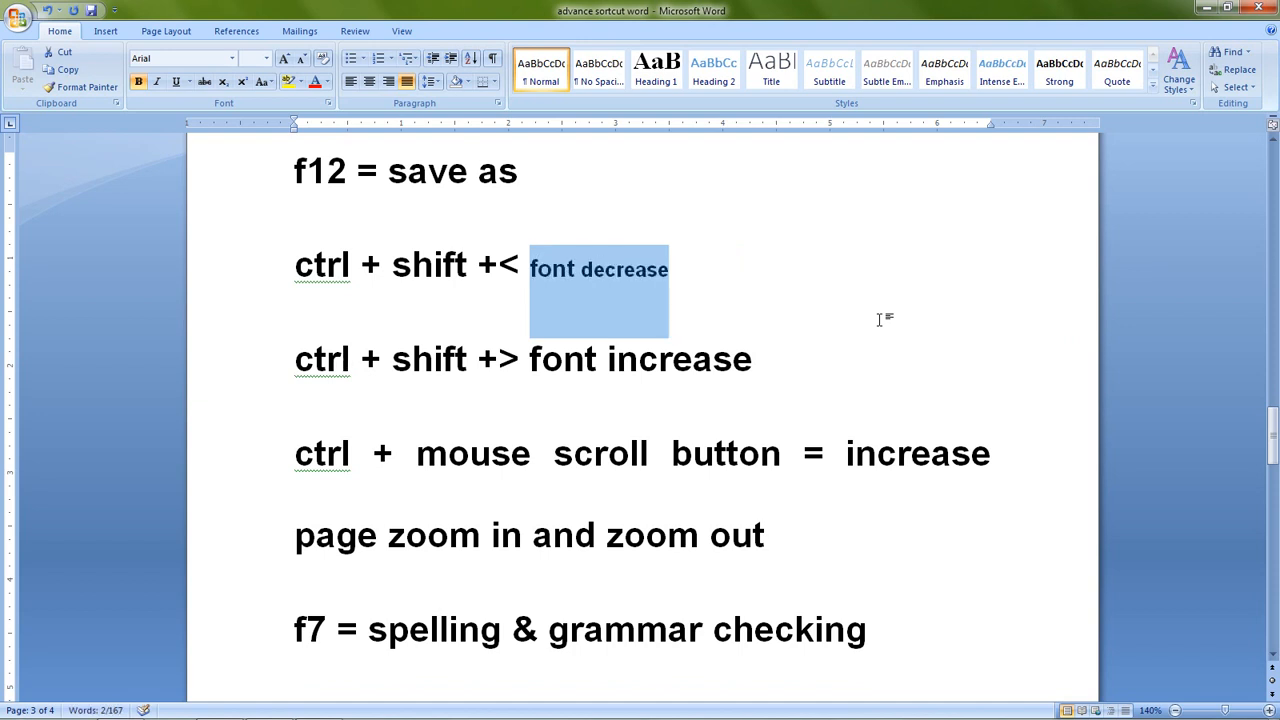
Increase the size of the text "font decrease" by three increments
{"action": "key", "text": "ctrl+shift+period"}
{"action": "key", "text": "ctrl+shift+period"}
{"action": "key", "text": "ctrl+shift+period"}
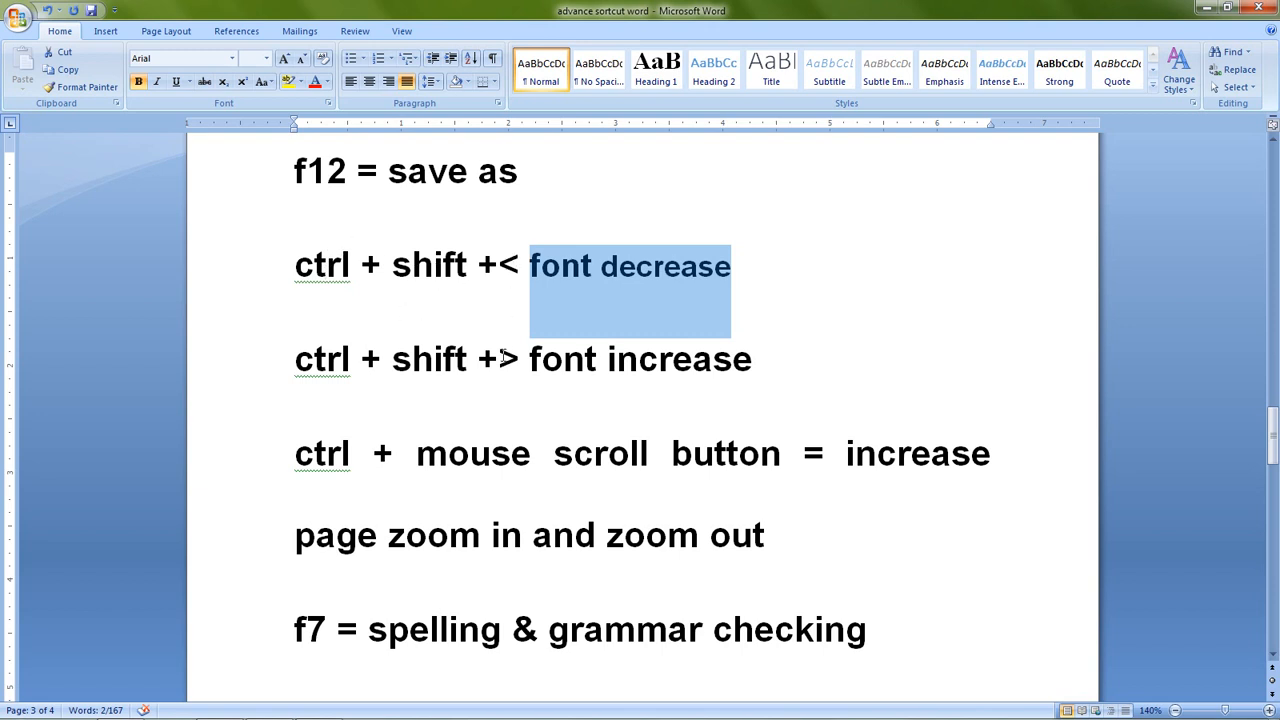
Zoom the page in to 150%, out to 130% and back to 140%
{"action": "scroll", "coordinate": [505, 355], "scroll_direction": "down", "scroll_amount": 3}
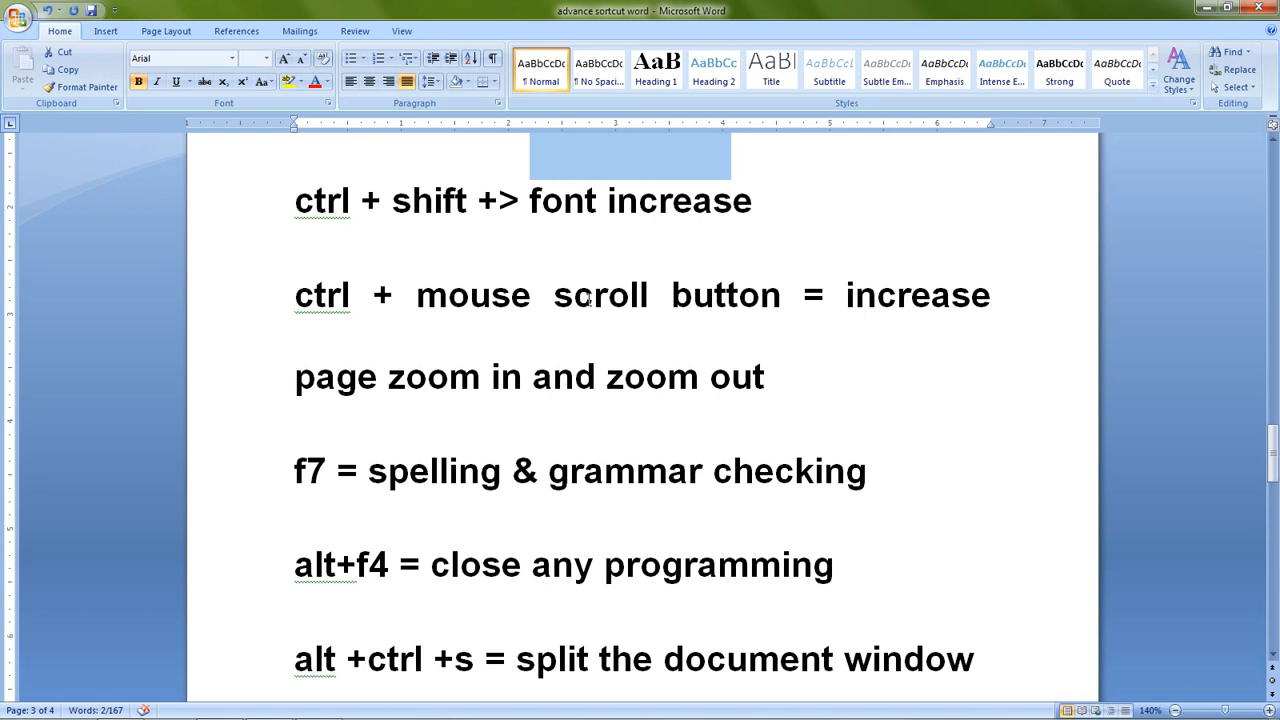
{"action": "scroll", "coordinate": [588, 297], "scroll_direction": "up", "scroll_amount": 1, "text": "ctrl"}
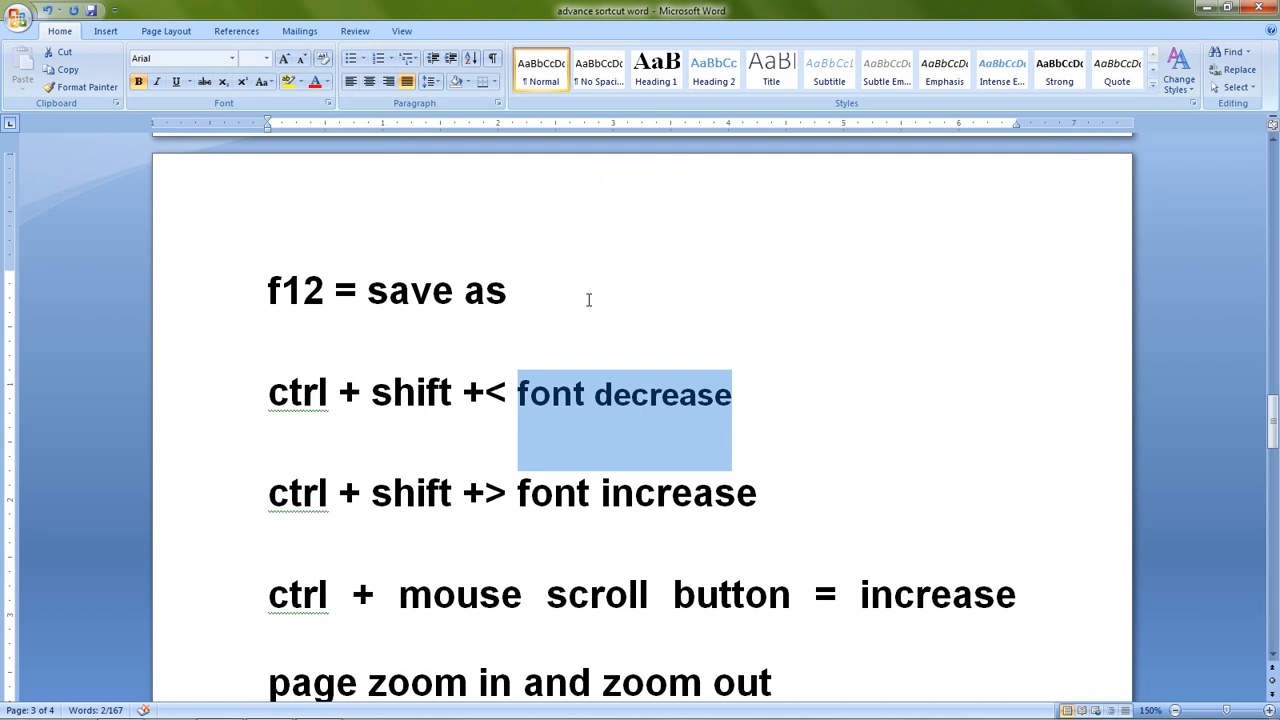
{"action": "scroll", "coordinate": [588, 300], "scroll_direction": "down", "scroll_amount": 1}
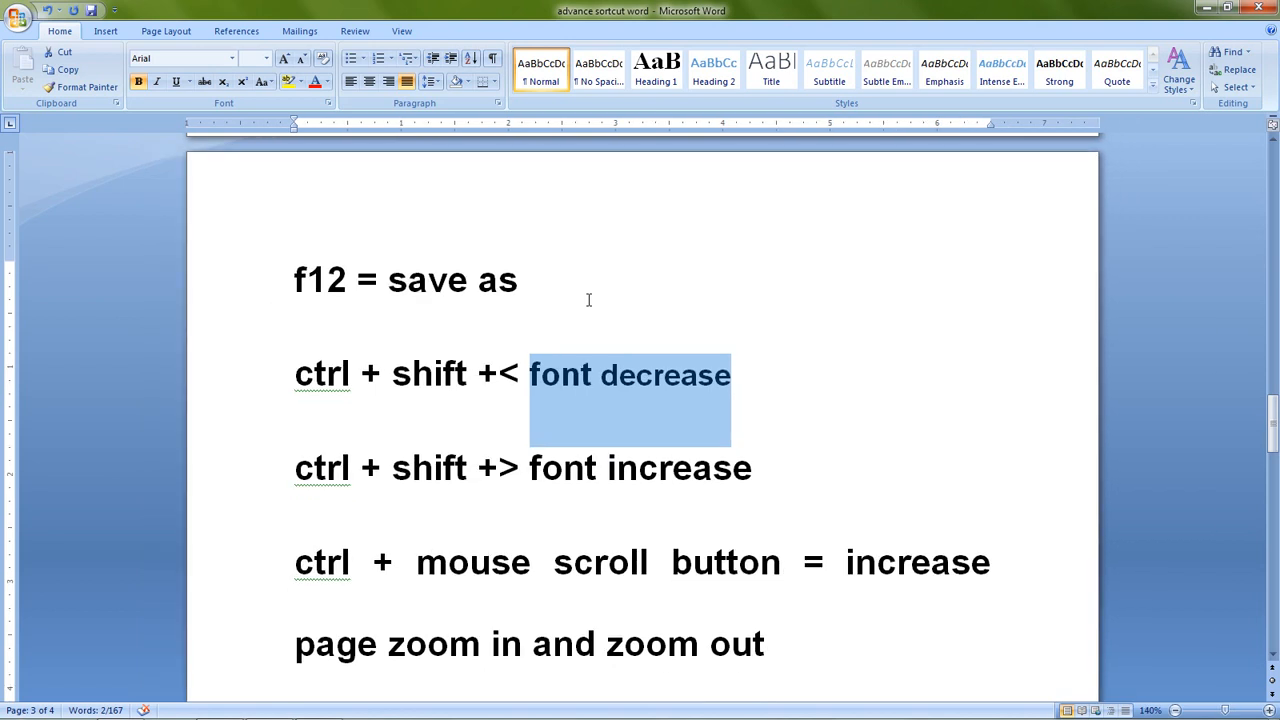
{"action": "scroll", "coordinate": [588, 300], "scroll_direction": "down", "scroll_amount": 1}
{"action": "scroll", "coordinate": [588, 300], "scroll_direction": "down", "scroll_amount": 1}
{"action": "scroll", "coordinate": [588, 300], "scroll_direction": "up", "scroll_amount": 1}
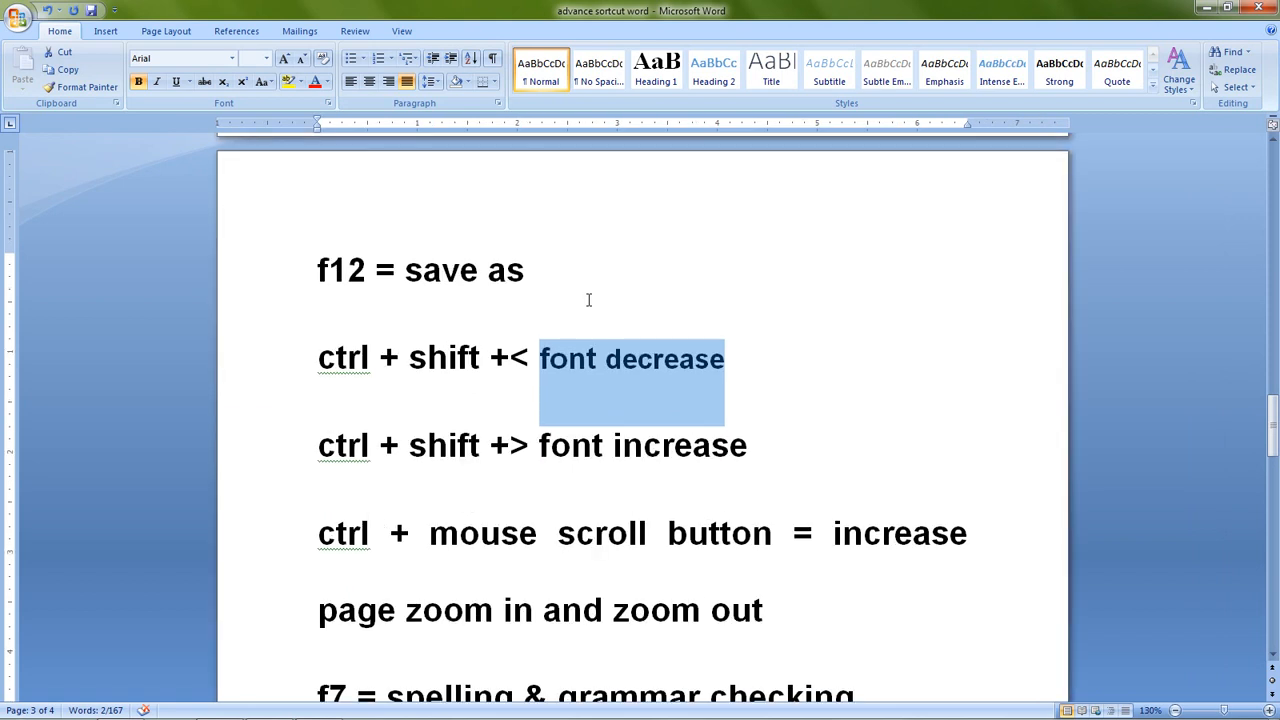
{"action": "scroll", "coordinate": [588, 300], "scroll_direction": "up", "scroll_amount": 1}
Run the spelling and grammar check on the "font decrease" line and close it without applying a correction
{"action": "scroll", "coordinate": [588, 300], "scroll_direction": "down", "scroll_amount": 4}
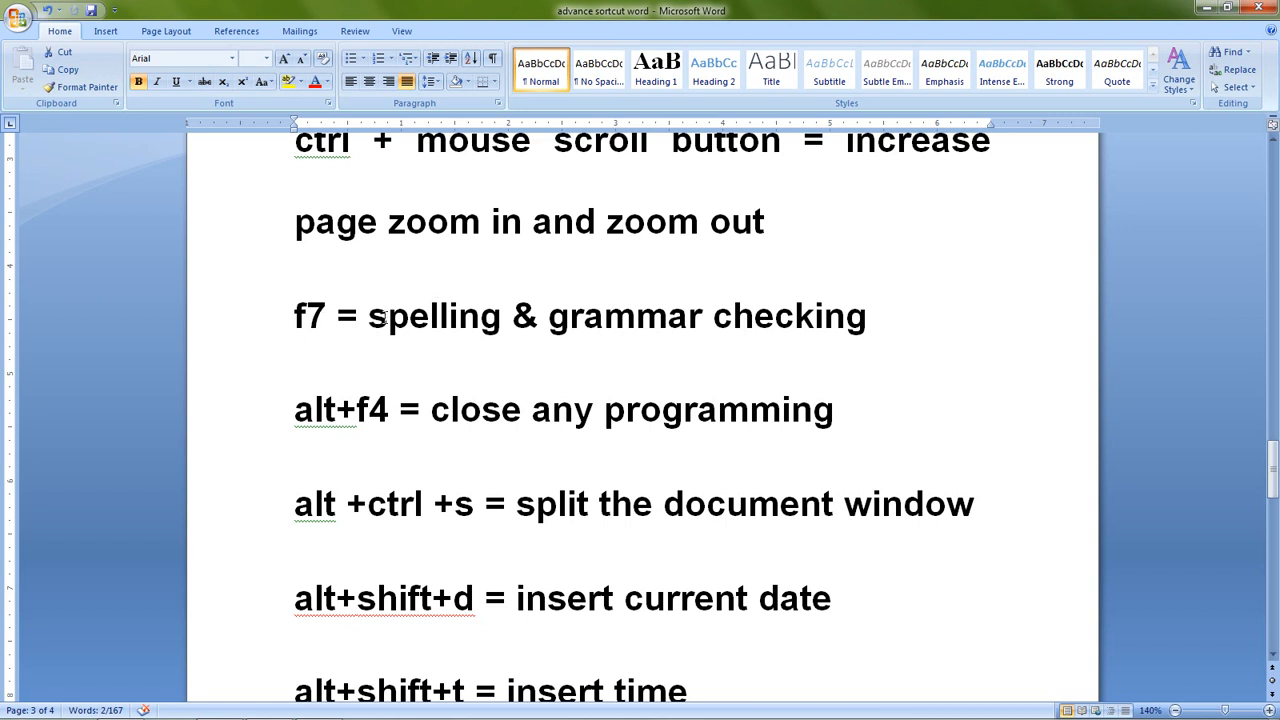
{"action": "key", "text": "F7"}
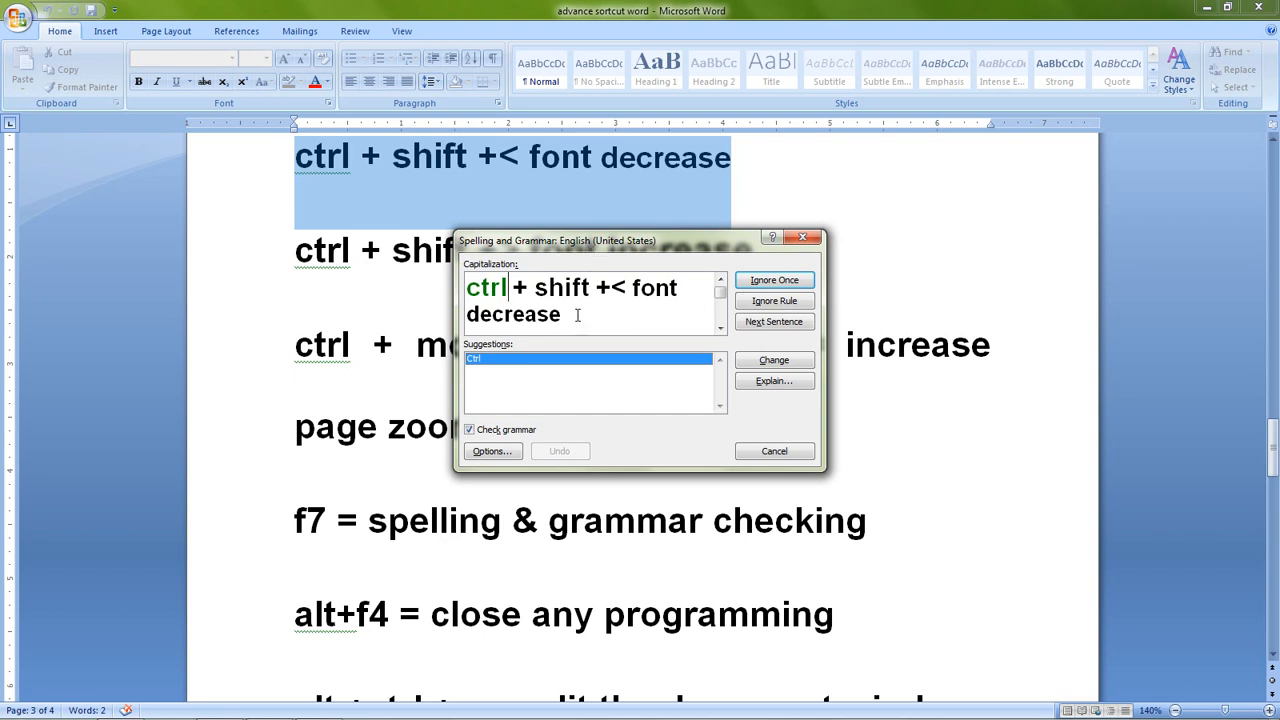
{"action": "left_click", "coordinate": [491, 291]}
{"action": "left_click", "coordinate": [802, 302]}
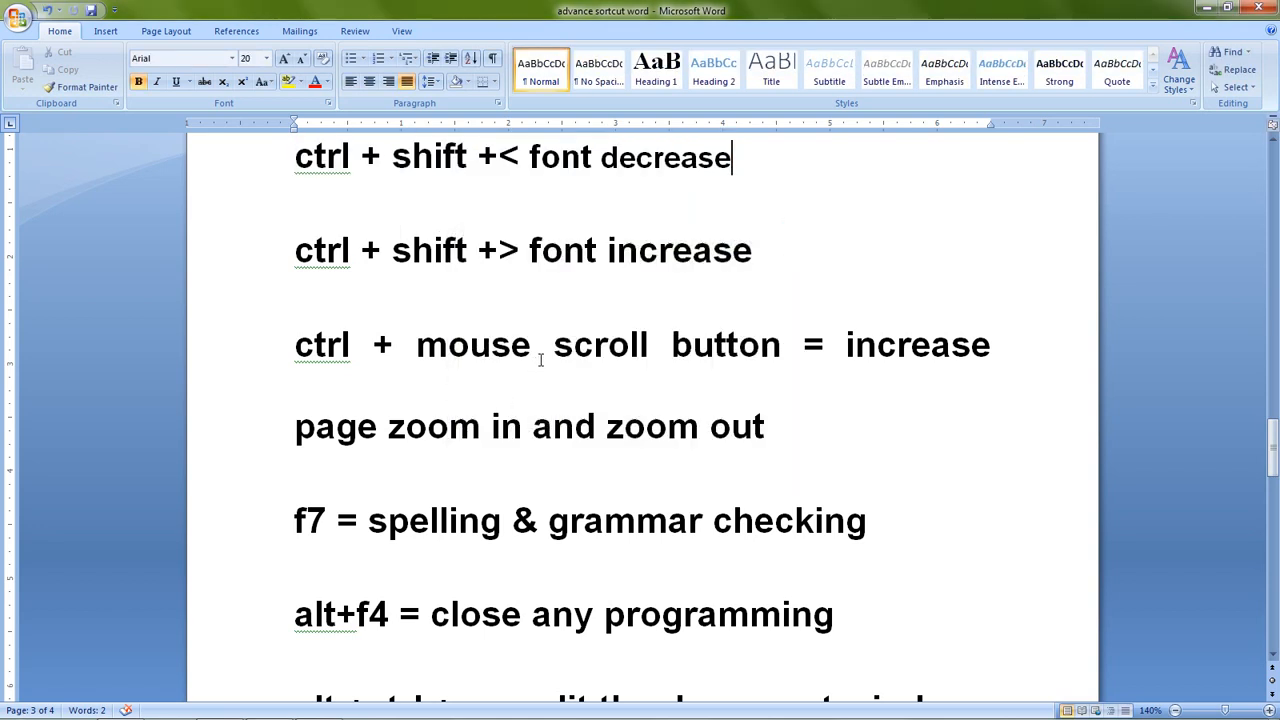
Close Word, saving the changes to the document "advance sortcut word"
{"action": "scroll", "coordinate": [538, 355], "scroll_direction": "up", "scroll_amount": 1}
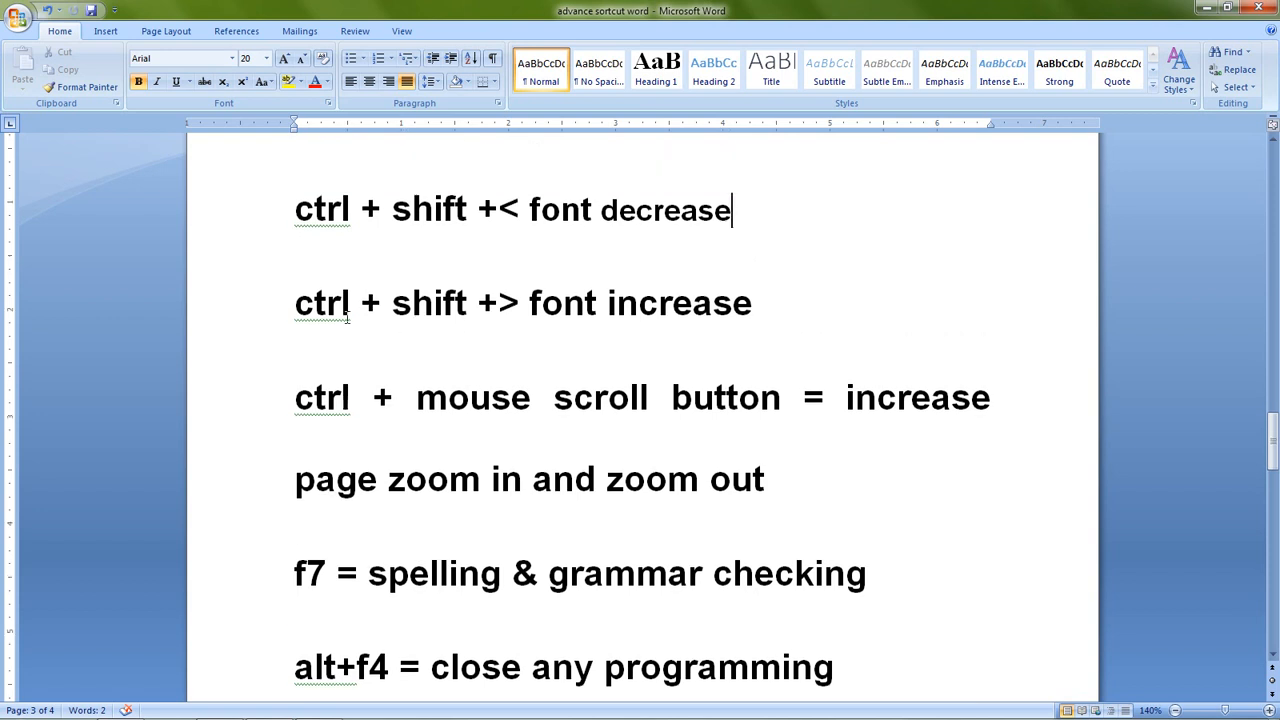
{"action": "scroll", "coordinate": [447, 307], "scroll_direction": "down", "scroll_amount": 6}
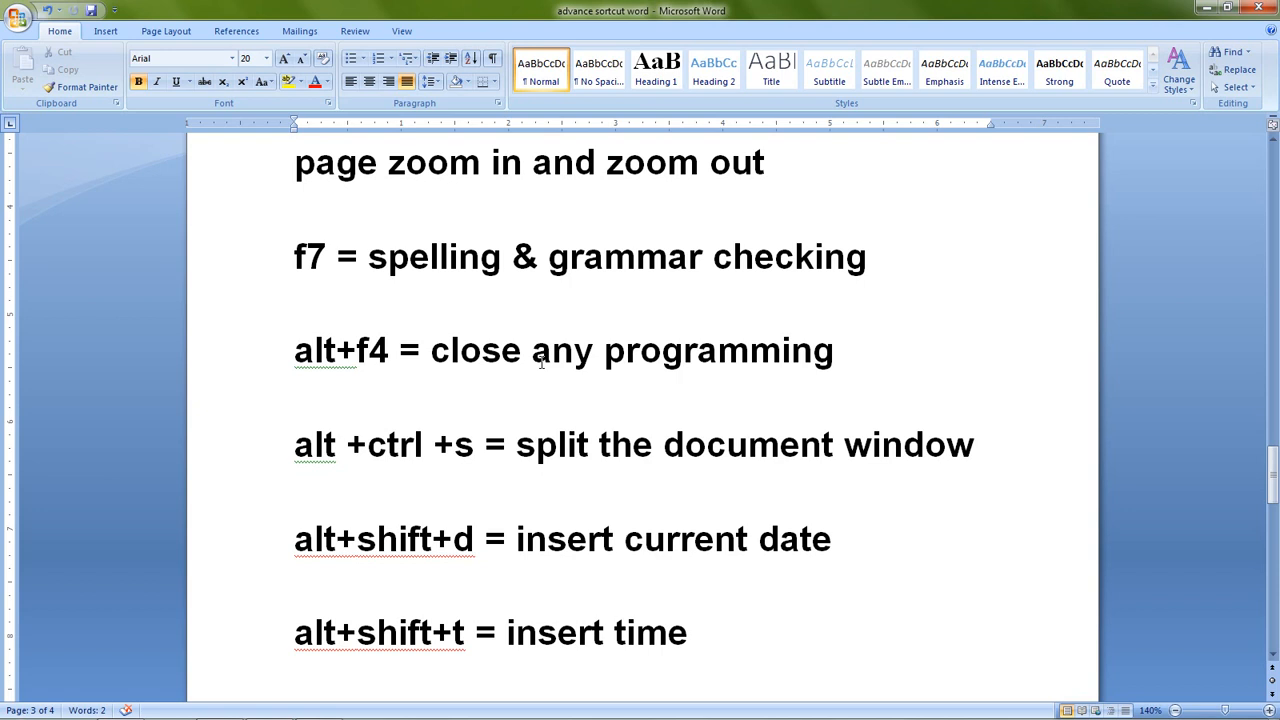
{"action": "key", "text": "alt+F4"}
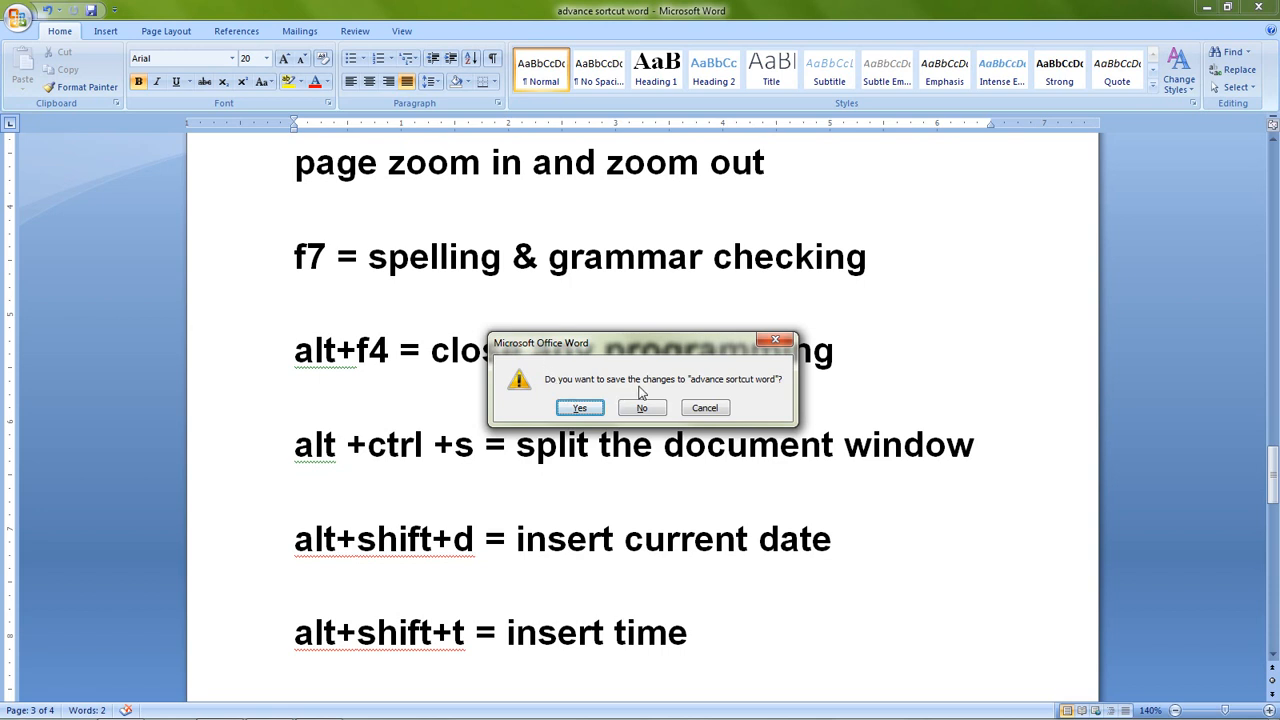
{"action": "left_click", "coordinate": [581, 409]}
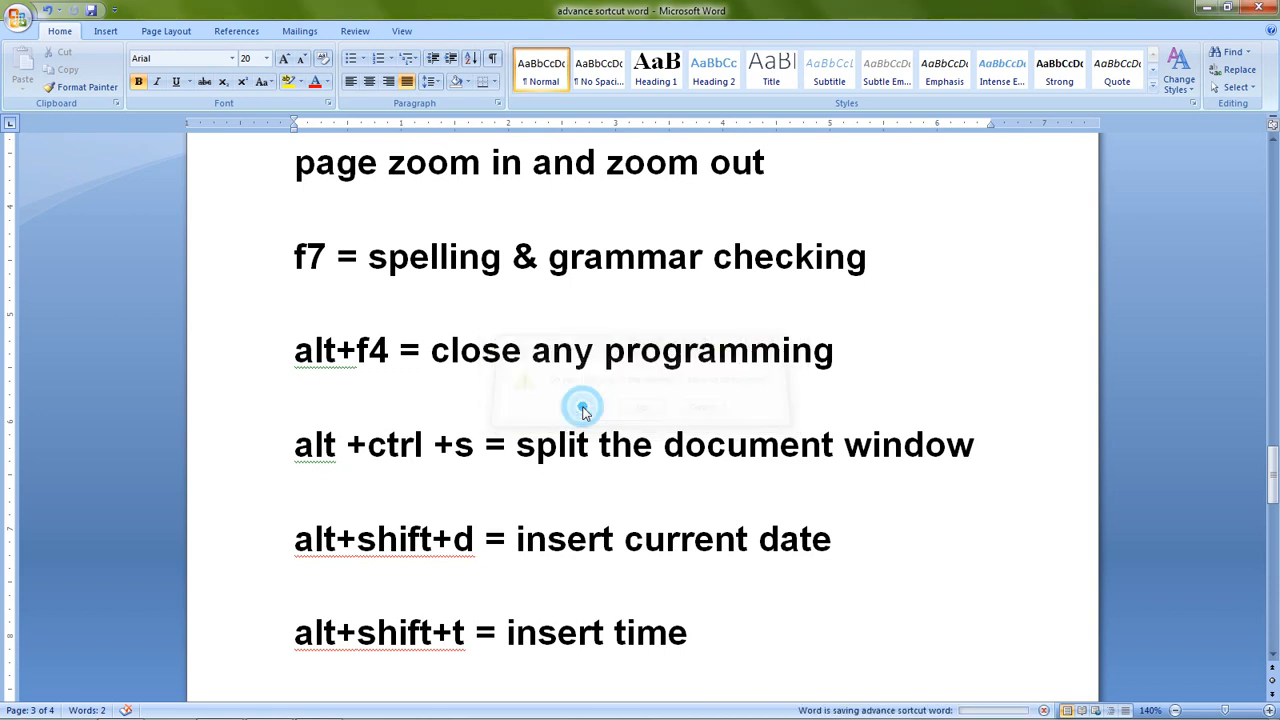
Refresh the desktop and reopen the document "advance sortcut word" in Word
{"action": "right_click", "coordinate": [722, 330]}
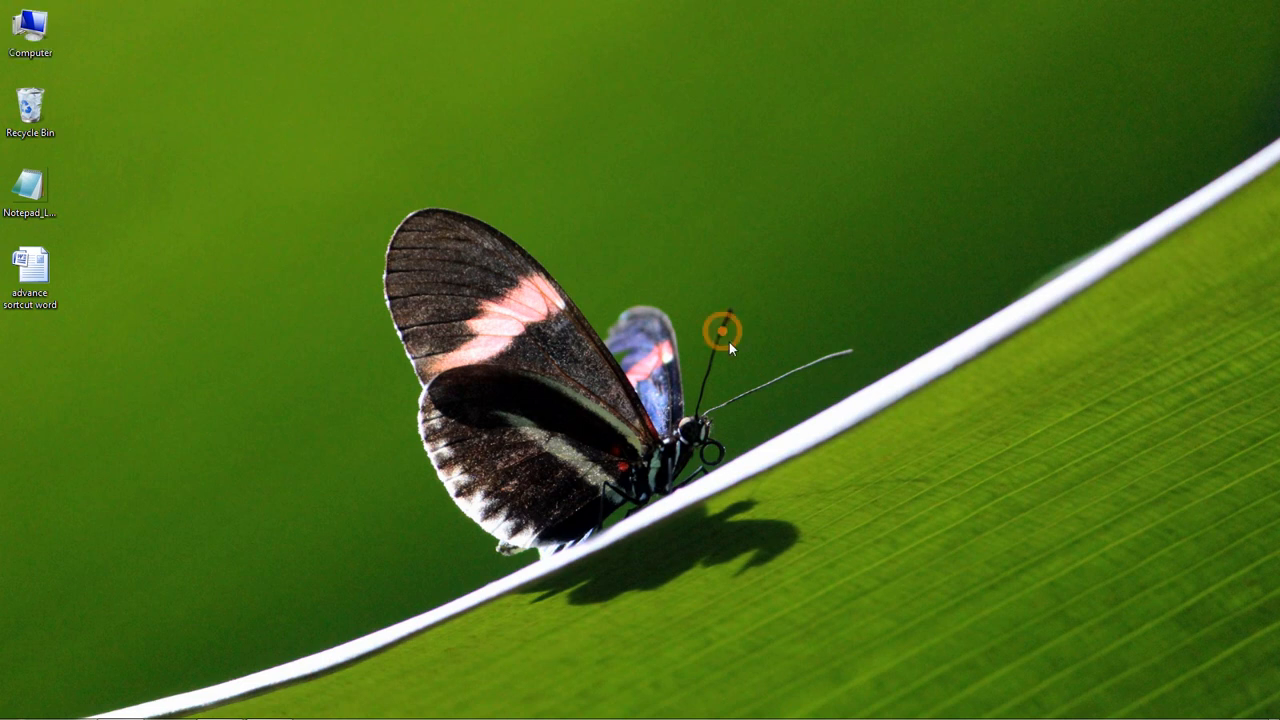
{"action": "left_click", "coordinate": [750, 376]}
{"action": "double_click", "coordinate": [33, 275]}
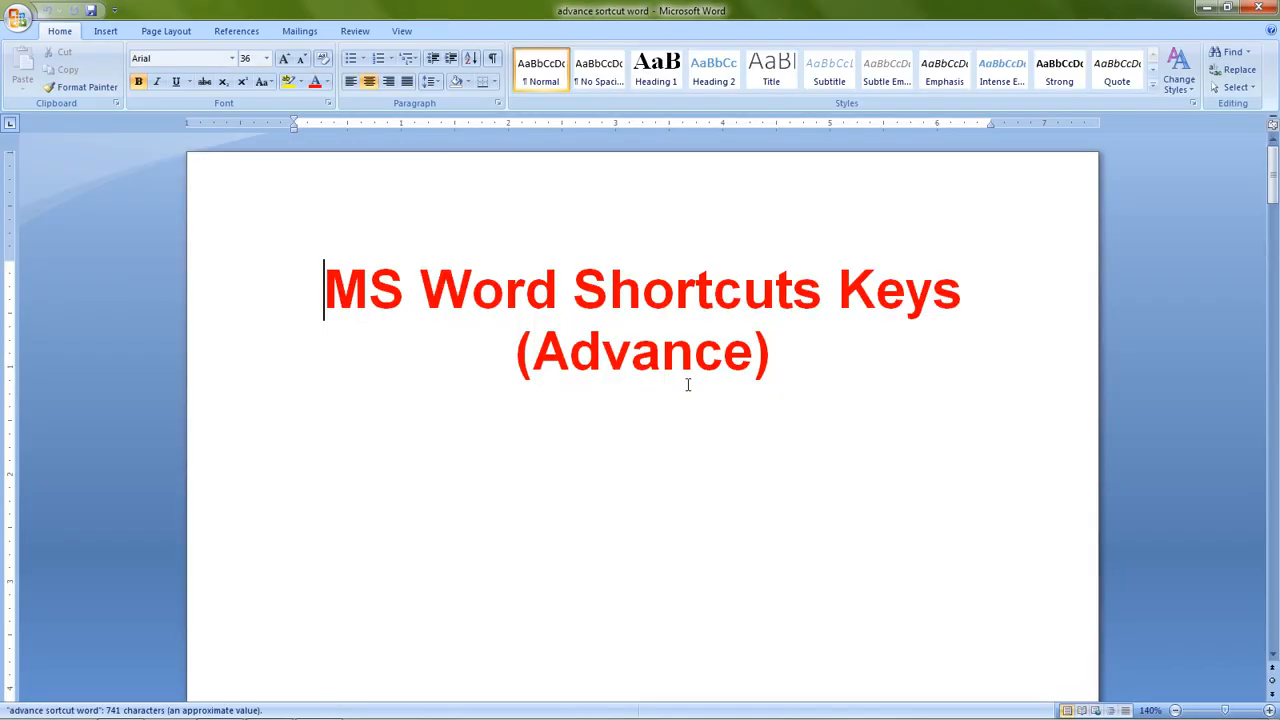
Split the document window just below the "alt+f4 = close any programming" line and look through the lower pane
{"action": "scroll", "coordinate": [820, 400], "scroll_direction": "down", "scroll_amount": 20}
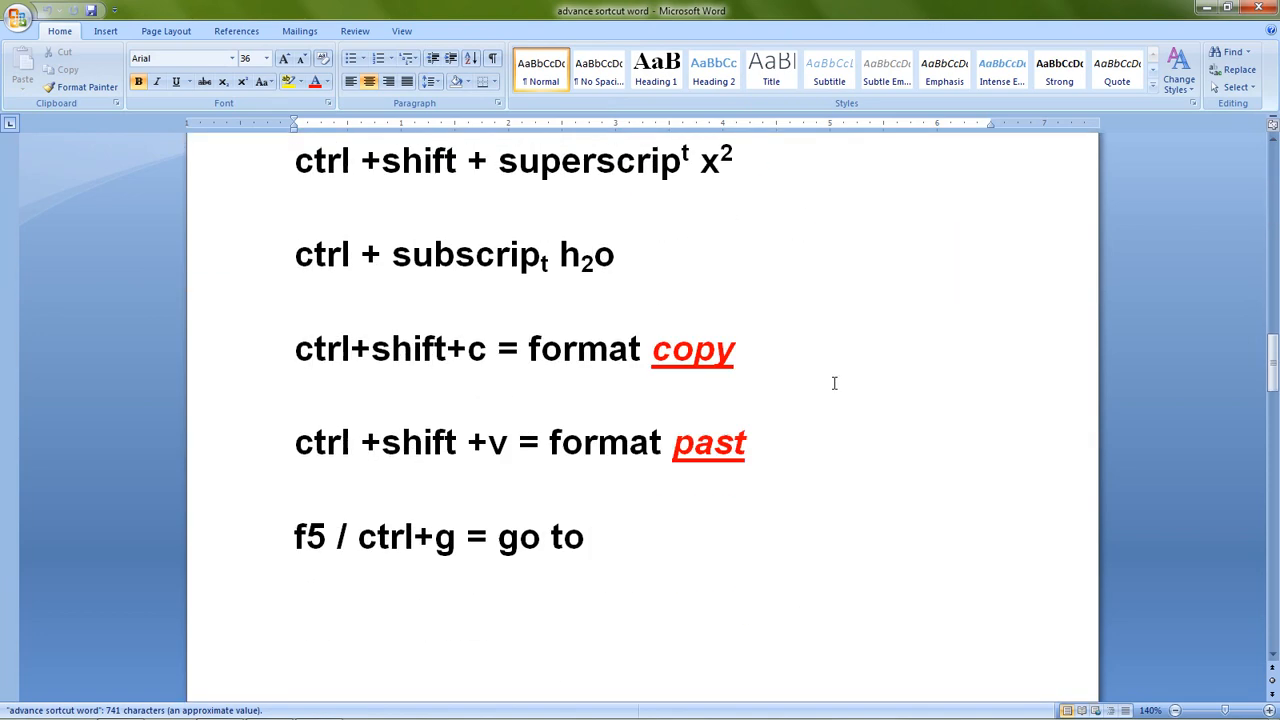
{"action": "scroll", "coordinate": [834, 383], "scroll_direction": "down", "scroll_amount": 15}
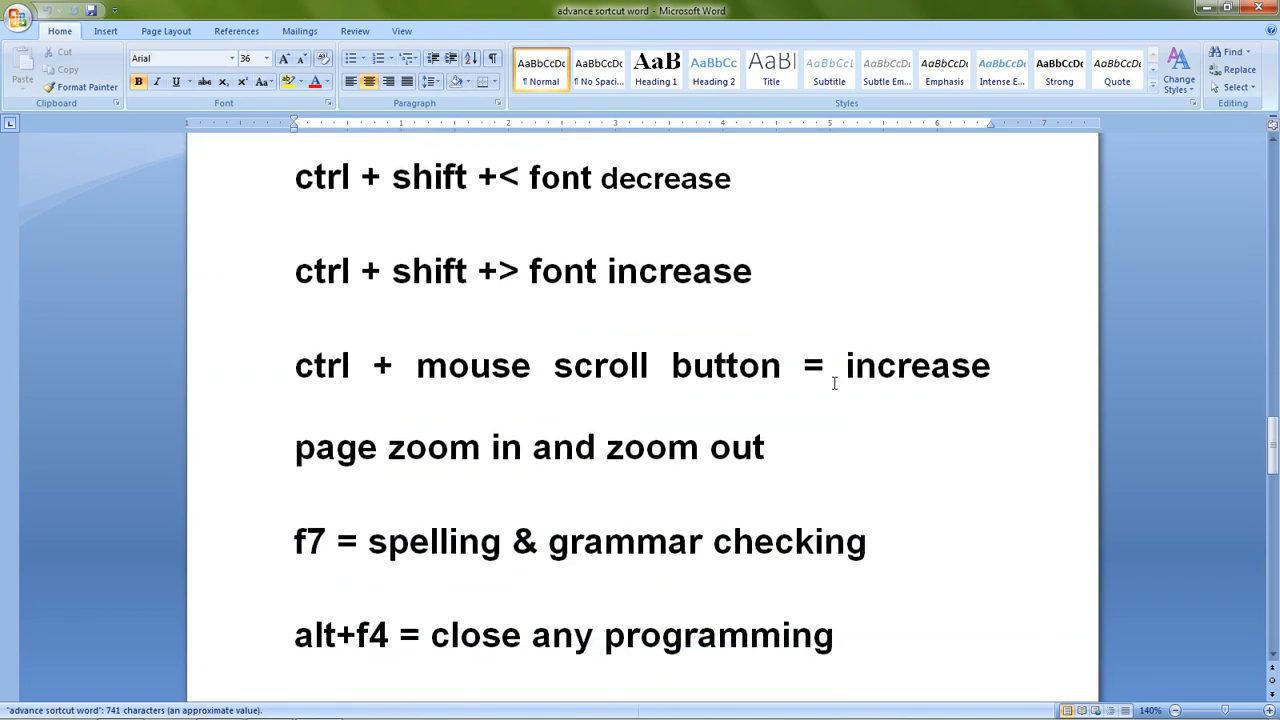
{"action": "scroll", "coordinate": [834, 381], "scroll_direction": "down", "scroll_amount": 3}
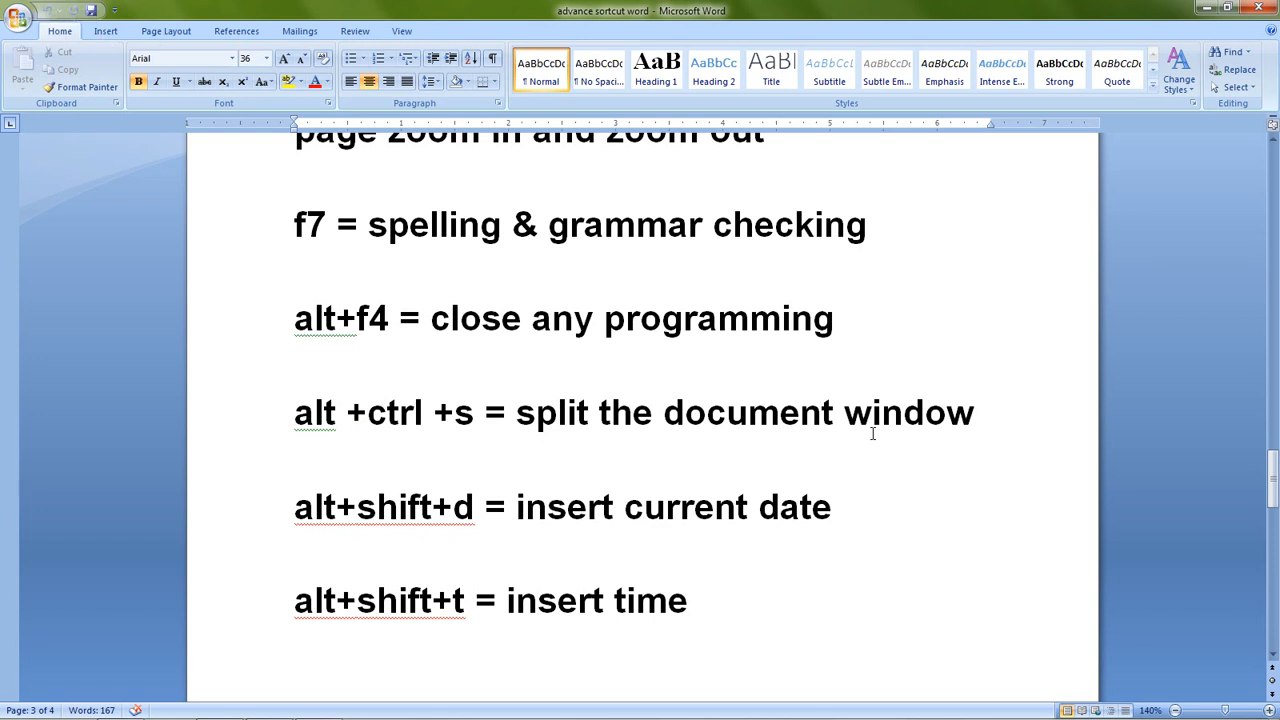
{"action": "key", "text": "ctrl+alt+s"}
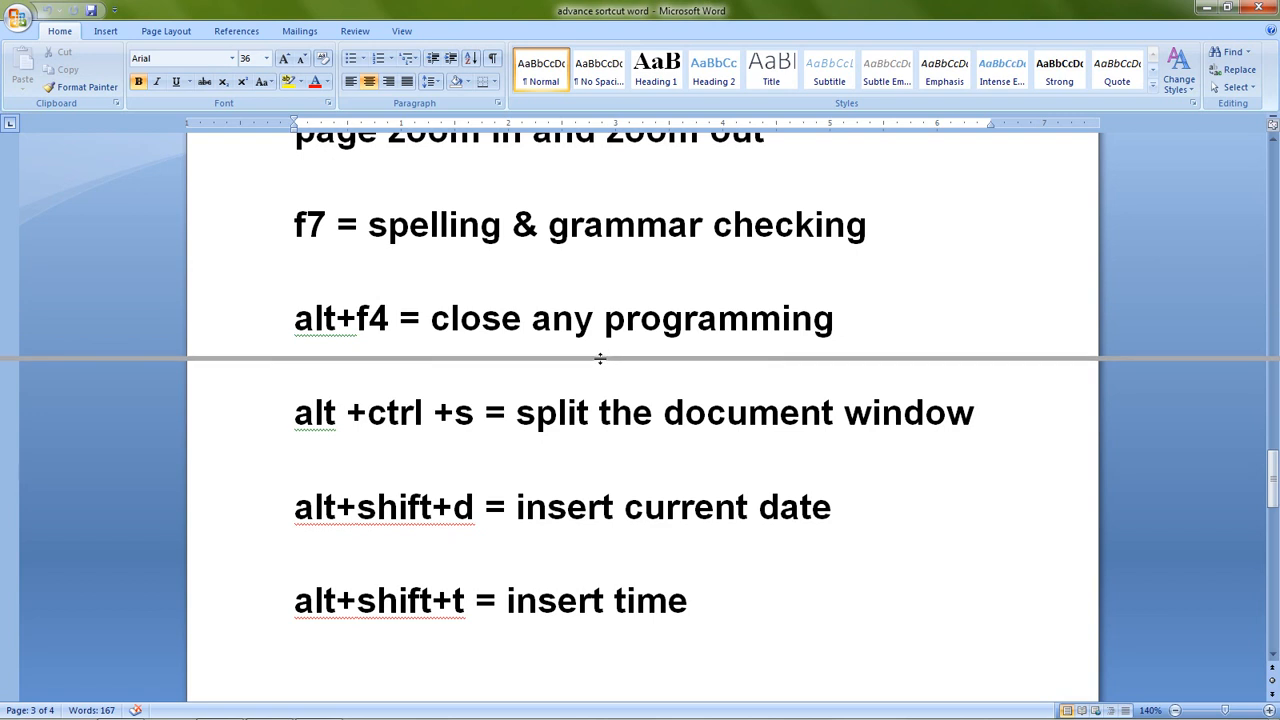
{"action": "left_click", "coordinate": [600, 358]}
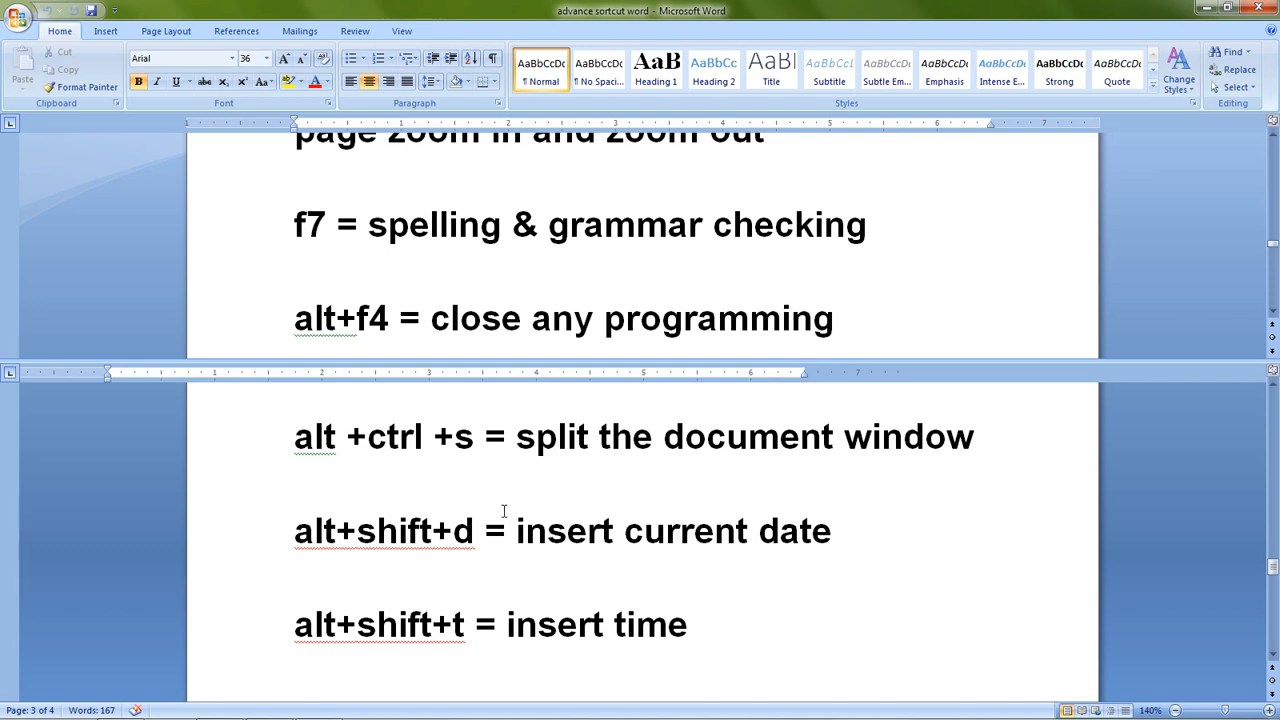
{"action": "scroll", "coordinate": [591, 500], "scroll_direction": "down", "scroll_amount": 3}
{"action": "scroll", "coordinate": [591, 500], "scroll_direction": "down", "scroll_amount": 6}
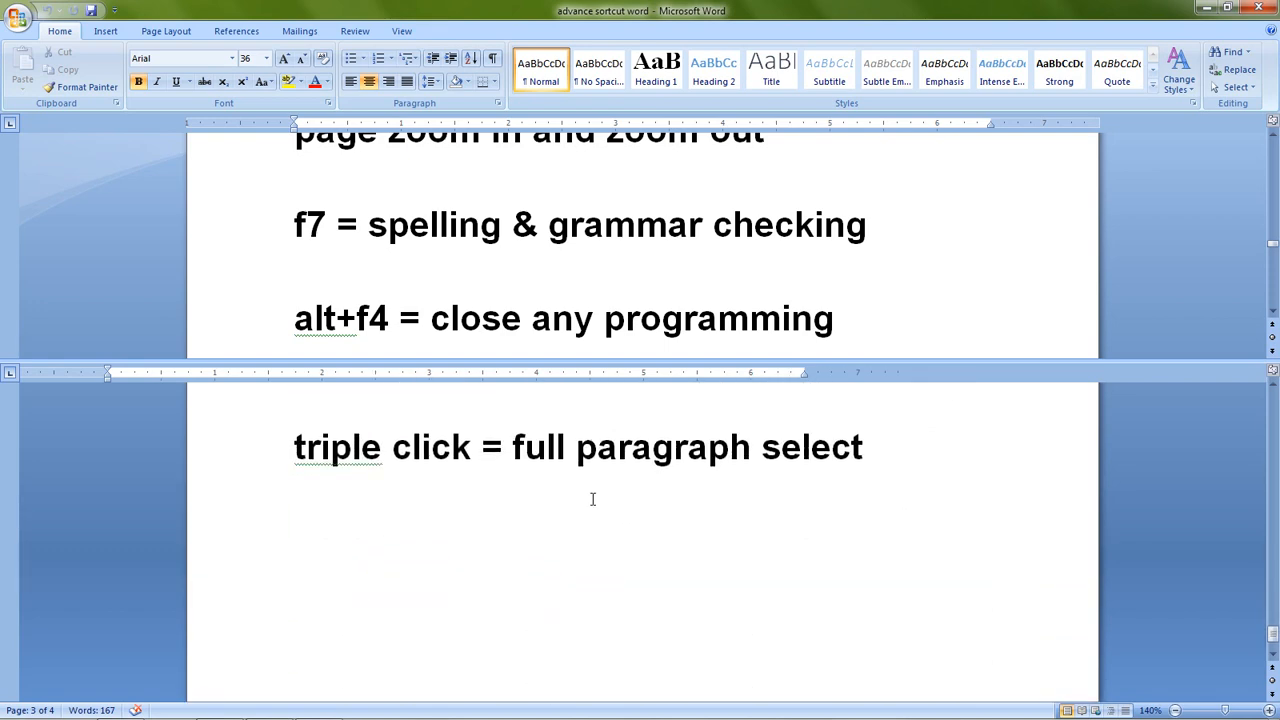
{"action": "scroll", "coordinate": [592, 499], "scroll_direction": "up", "scroll_amount": 10}
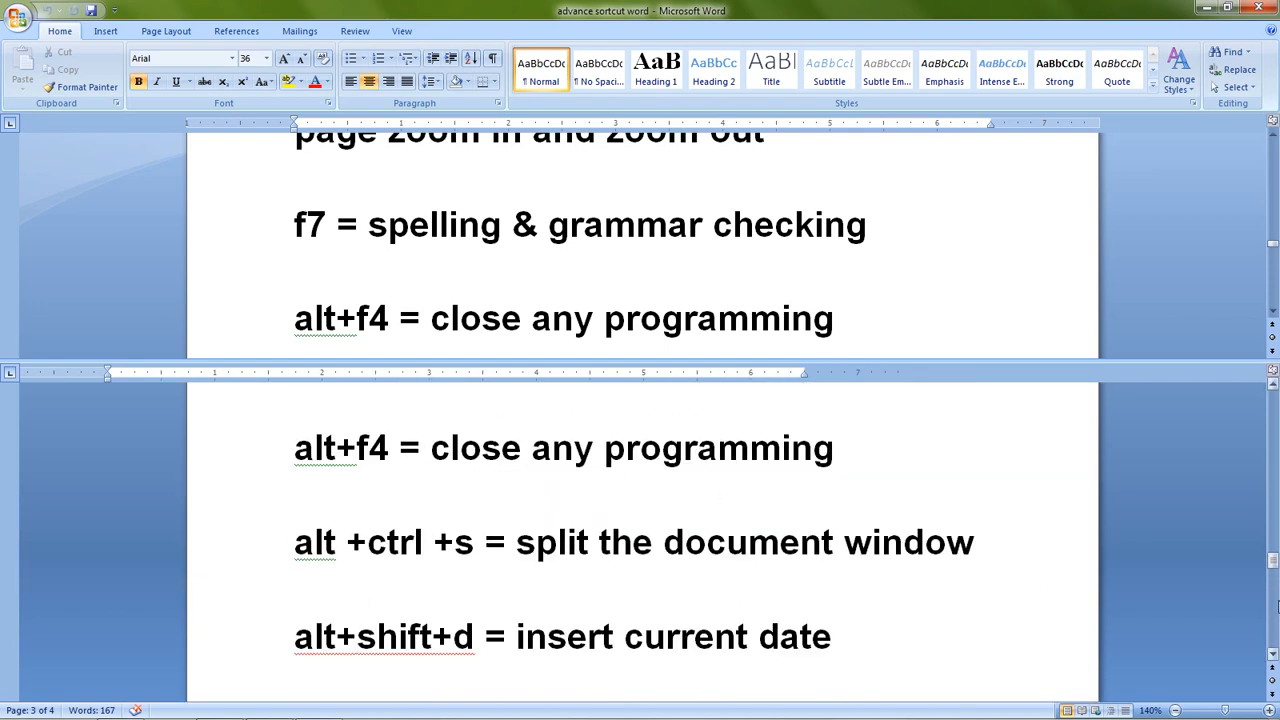